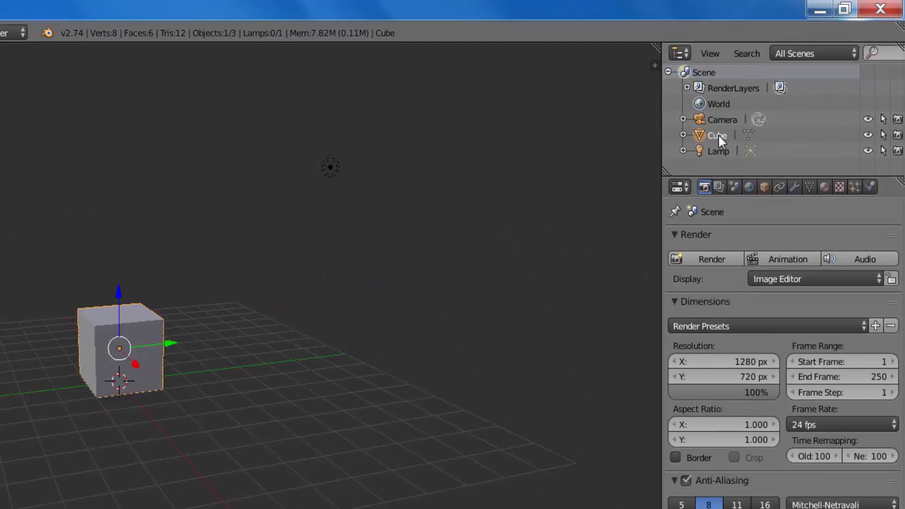
Rename the Cube object as parede
{"action": "double_click", "coordinate": [717, 135]}
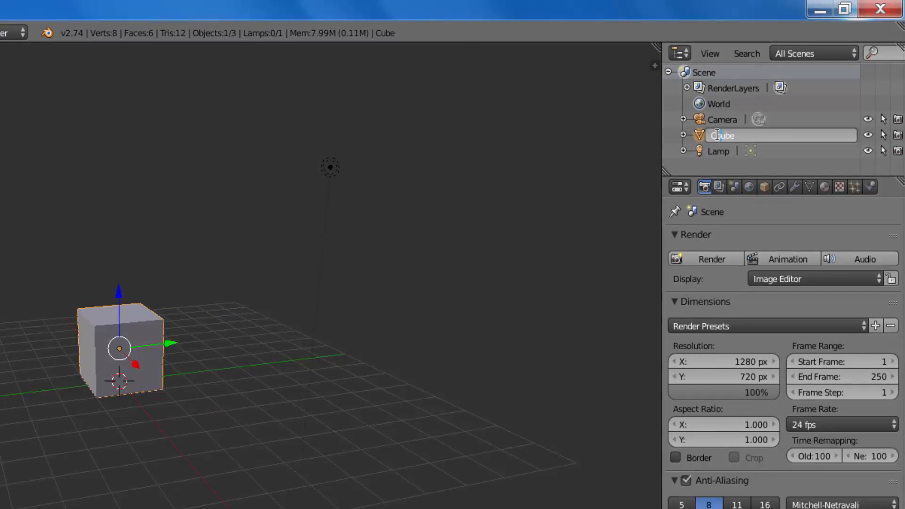
{"action": "key", "text": "BackSpace"}
{"action": "type", "text": "parede"}
{"action": "key", "text": "Return"}
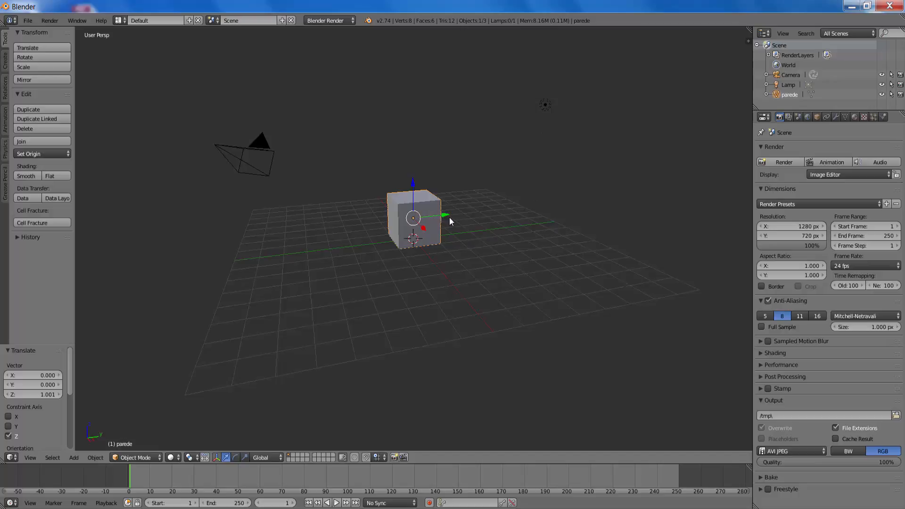
Scale the parede cube by about 5.5 along the Y axis and about 5.9 along the X axis
{"action": "key", "text": "s"}
{"action": "key", "text": "y"}
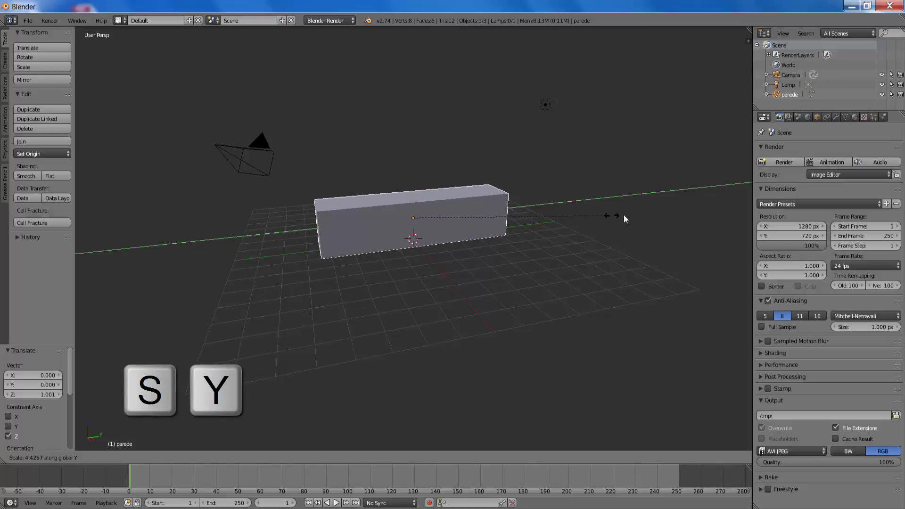
{"action": "left_click", "coordinate": [661, 212]}
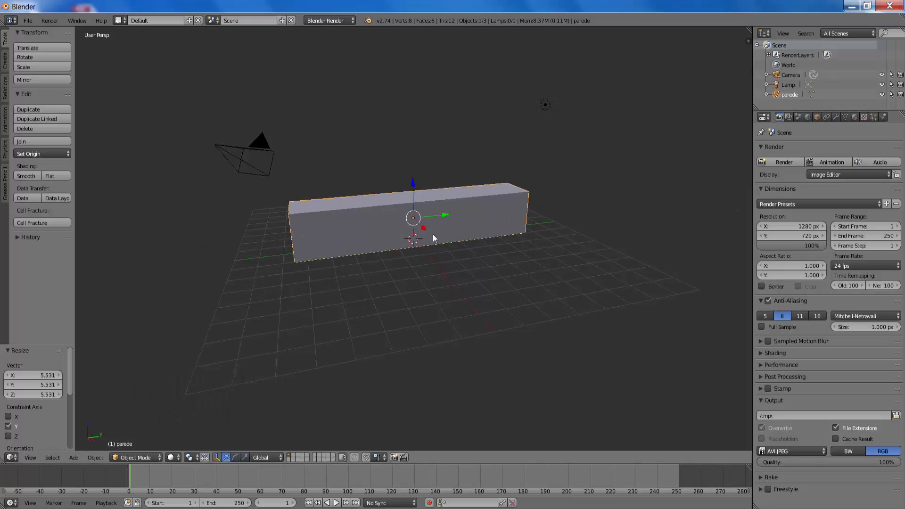
{"action": "key", "text": "s"}
{"action": "key", "text": "x"}
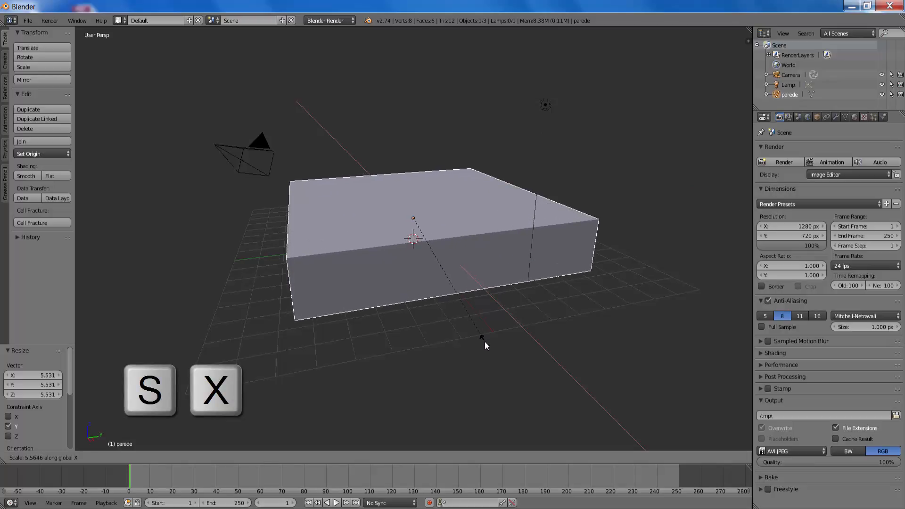
{"action": "left_click", "coordinate": [486, 346]}
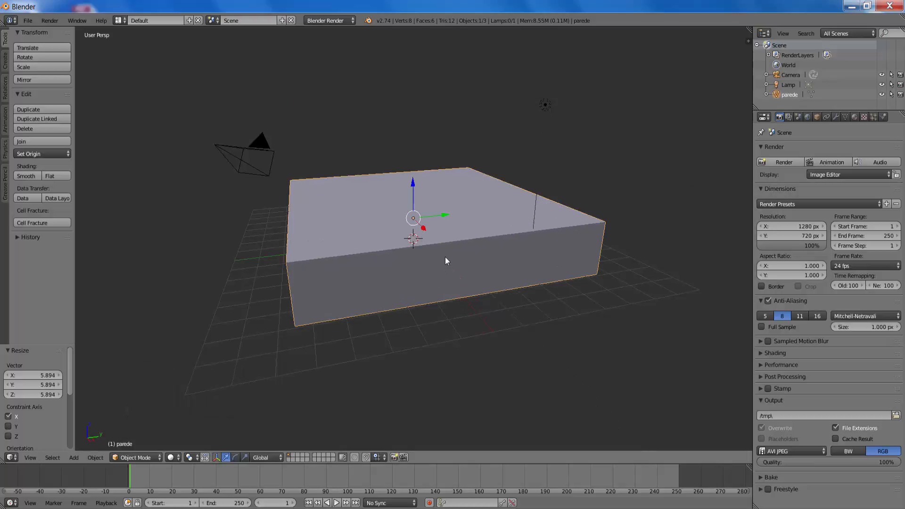
In Edit Mode with face selection, raise the top face of the box about 2.2 units along Z
{"action": "left_click", "coordinate": [151, 454]}
{"action": "left_click", "coordinate": [148, 434]}
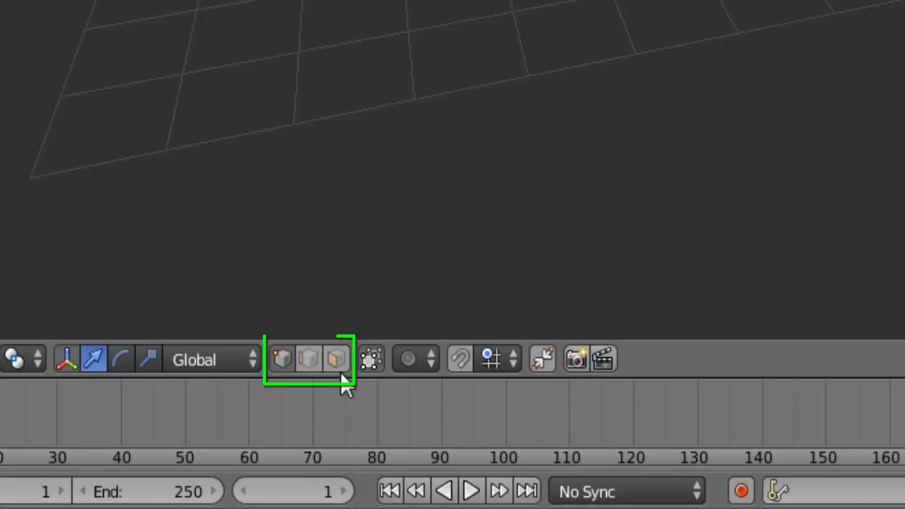
{"action": "left_click", "coordinate": [342, 359]}
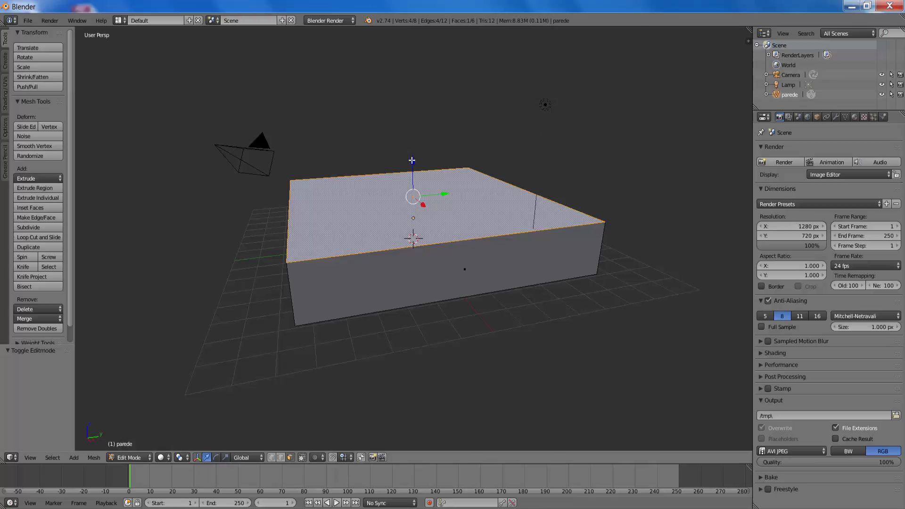
{"action": "left_click_drag", "start_coordinate": [412, 161], "coordinate": [401, 109]}
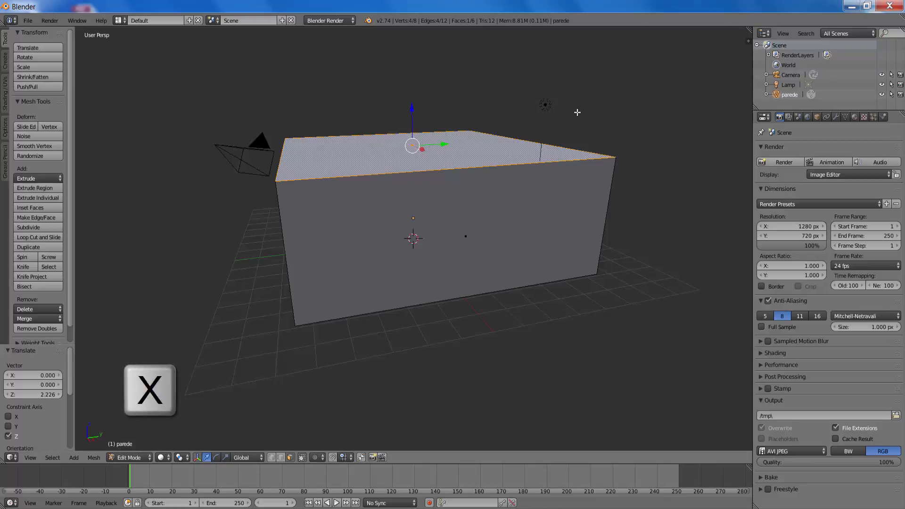
Delete the box's top face and its large front face
{"action": "key", "text": "x"}
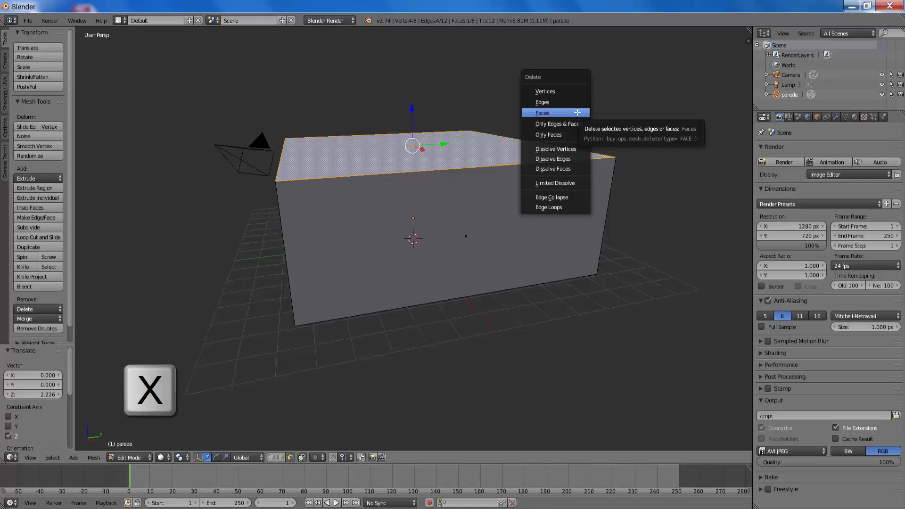
{"action": "left_click", "coordinate": [567, 113]}
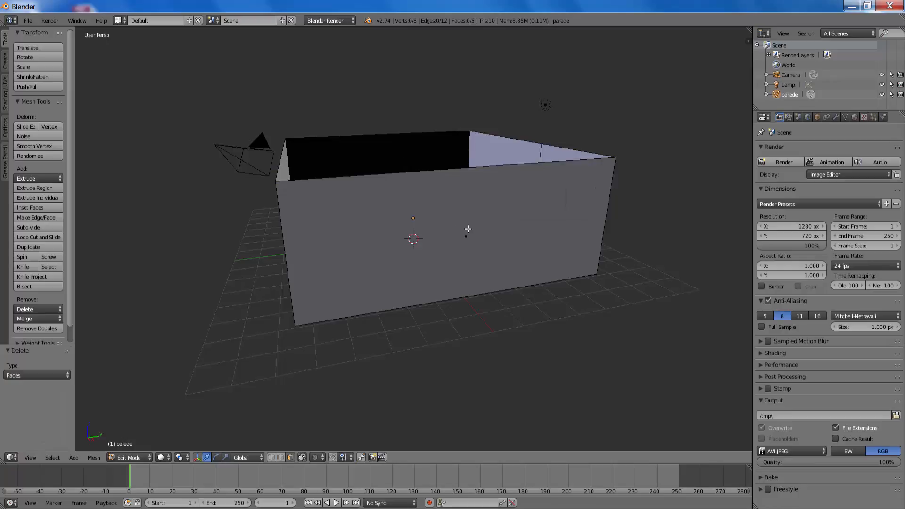
{"action": "right_click", "coordinate": [453, 246]}
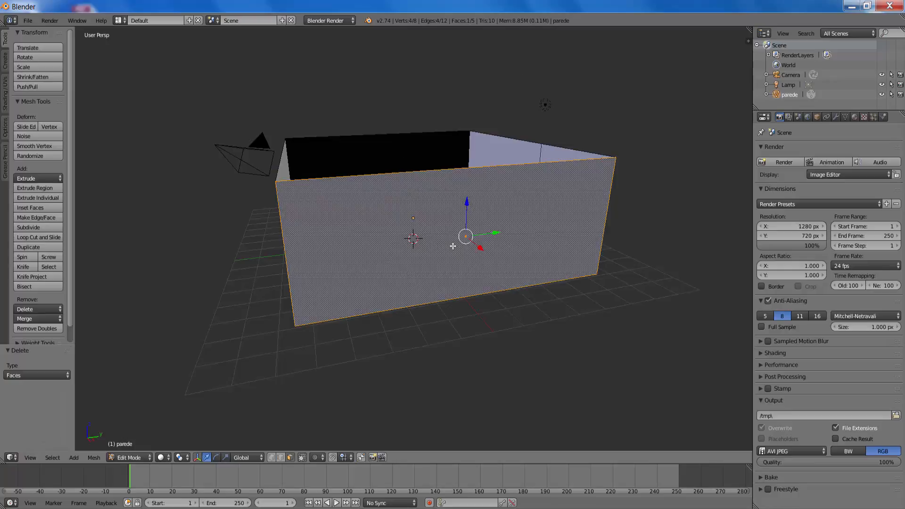
{"action": "key", "text": "x"}
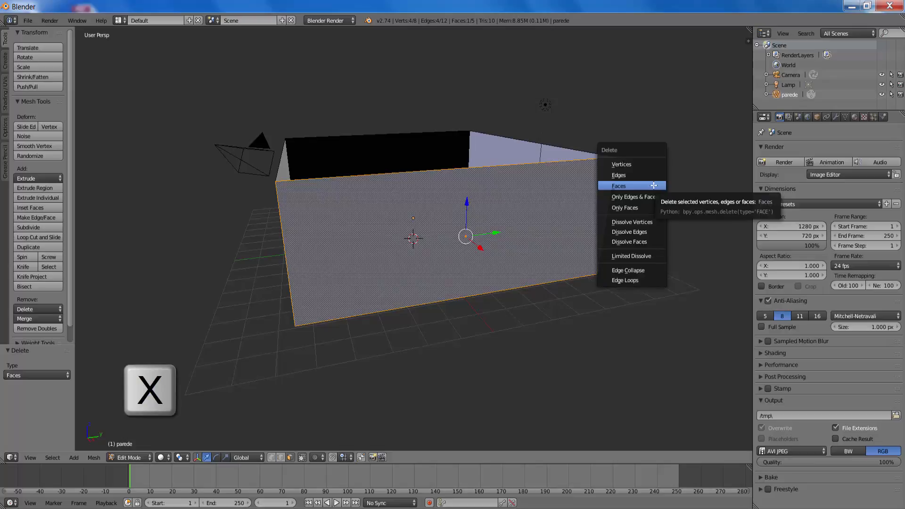
{"action": "left_click", "coordinate": [654, 185]}
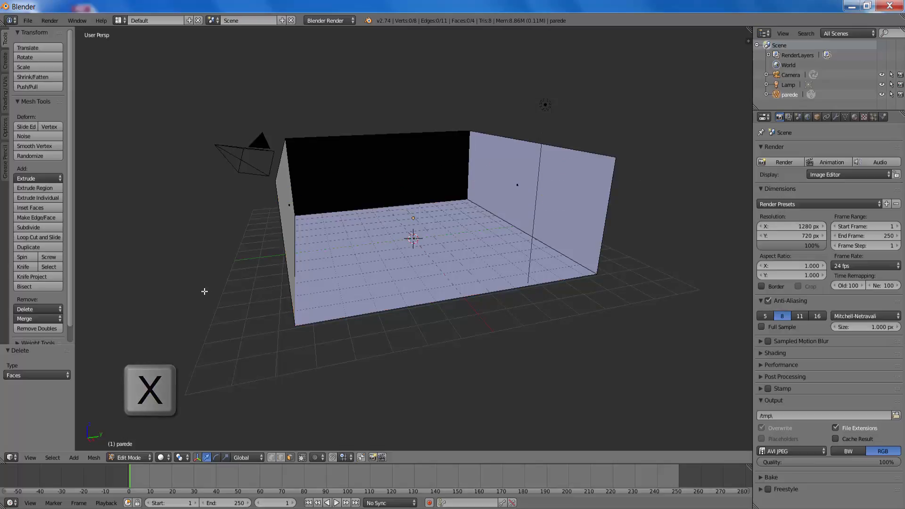
Delete the side wall face nearest the camera object and return to Object Mode
{"action": "middle_click_drag", "start_coordinate": [200, 291], "coordinate": [224, 295]}
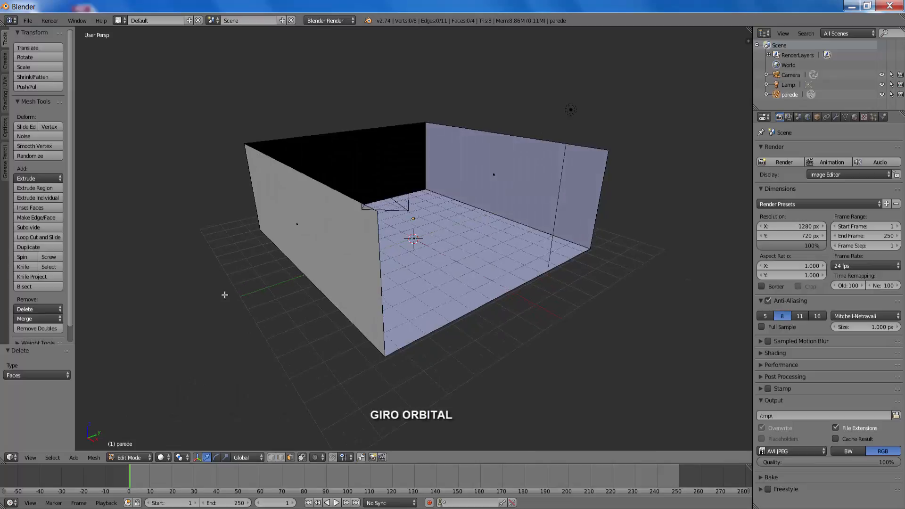
{"action": "right_click", "coordinate": [306, 222]}
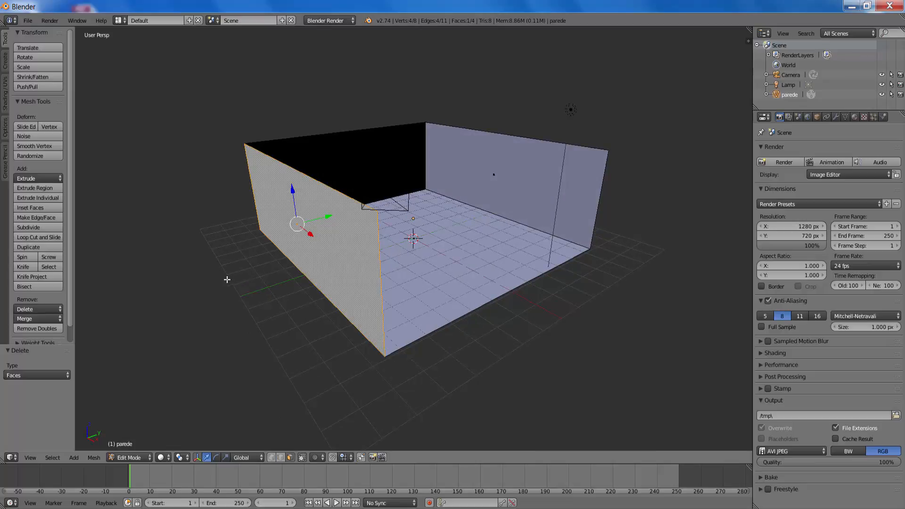
{"action": "key", "text": "x"}
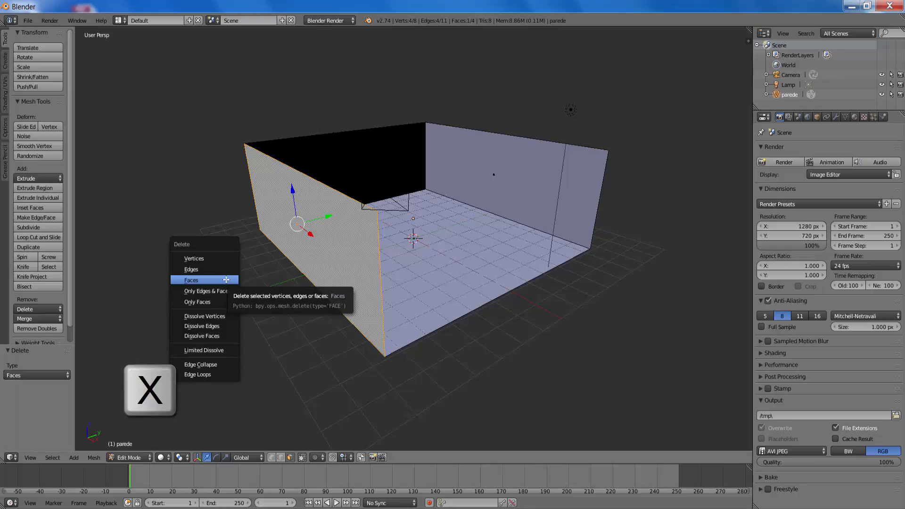
{"action": "left_click", "coordinate": [227, 280]}
{"action": "middle_click_drag", "start_coordinate": [609, 330], "coordinate": [587, 321]}
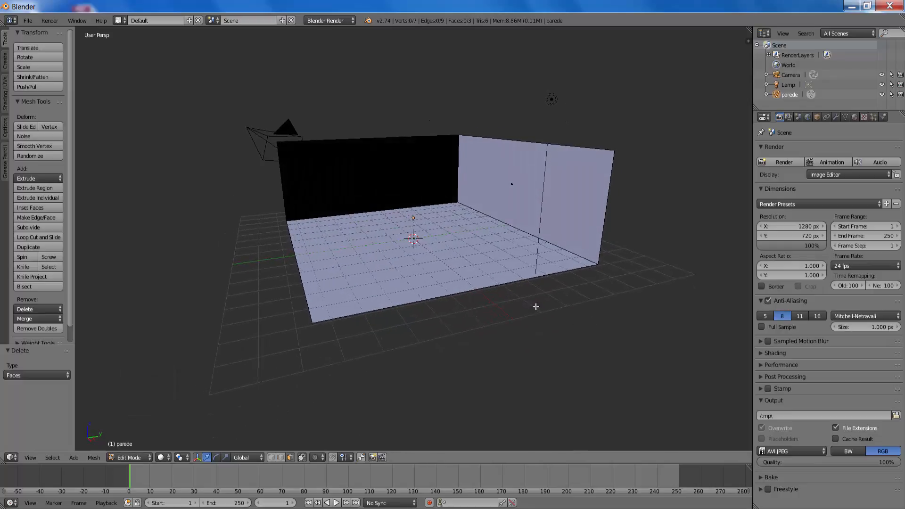
{"action": "left_click", "coordinate": [145, 457]}
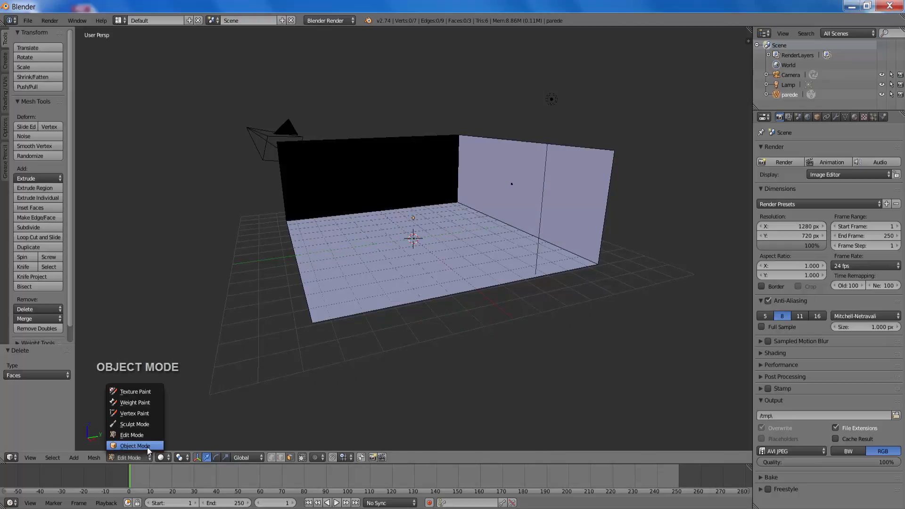
{"action": "left_click", "coordinate": [142, 447]}
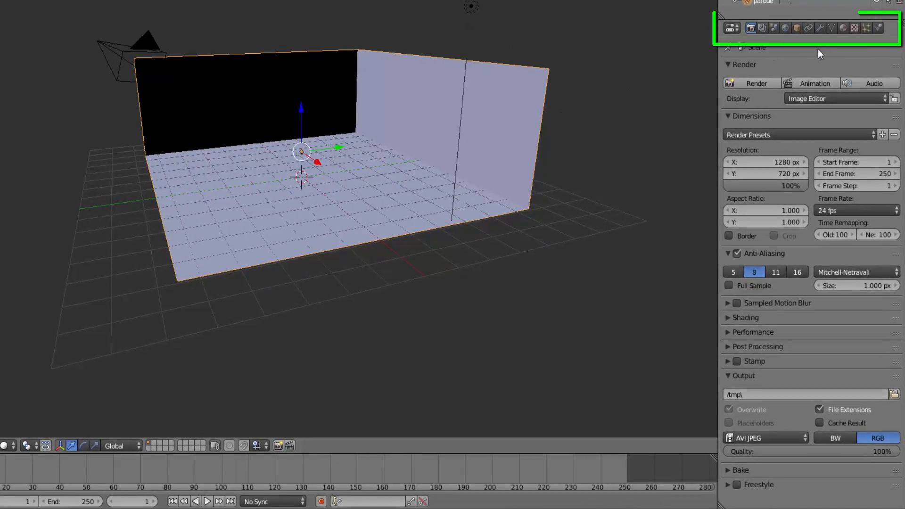
Add a Solidify modifier to the parede object and set its thickness to 0.05
{"action": "left_click", "coordinate": [821, 27]}
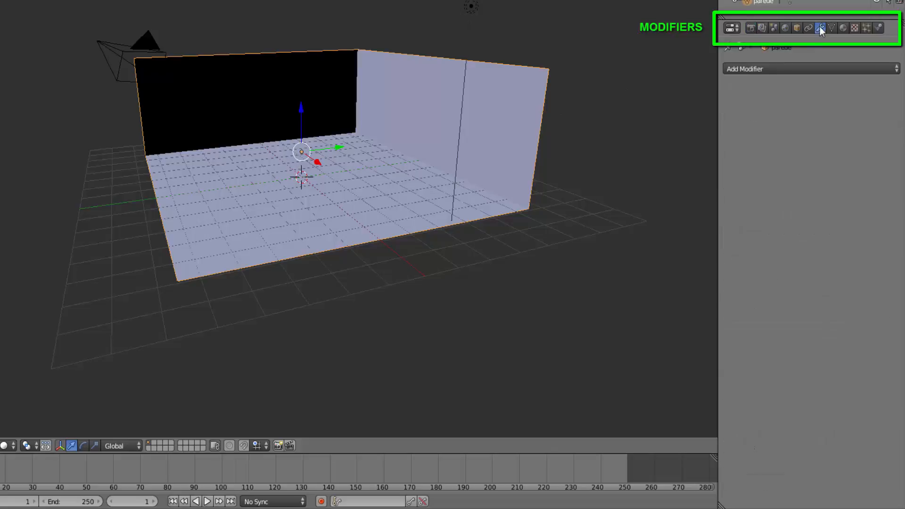
{"action": "left_click", "coordinate": [790, 69]}
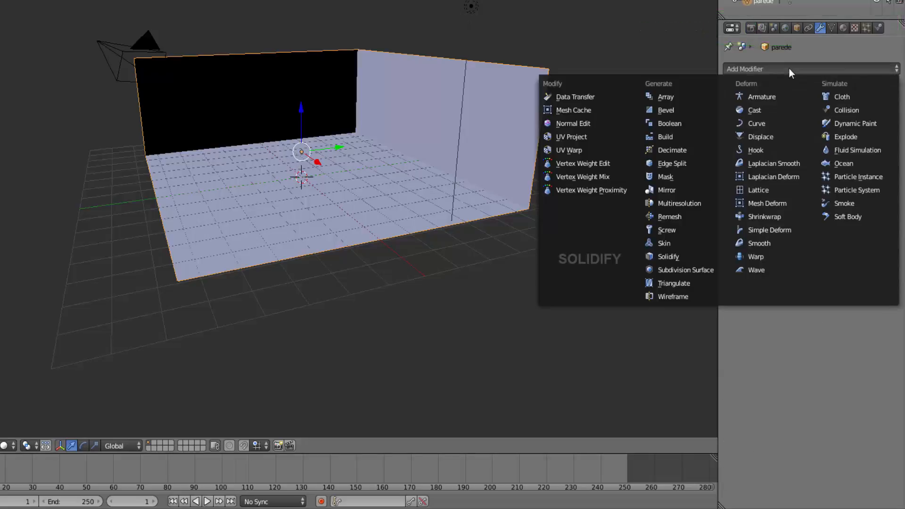
{"action": "left_click", "coordinate": [681, 256]}
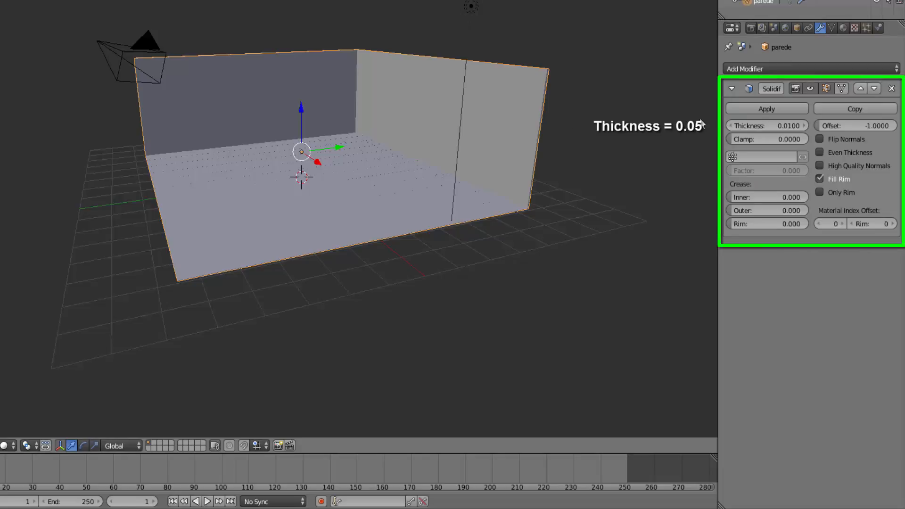
{"action": "left_click", "coordinate": [783, 125]}
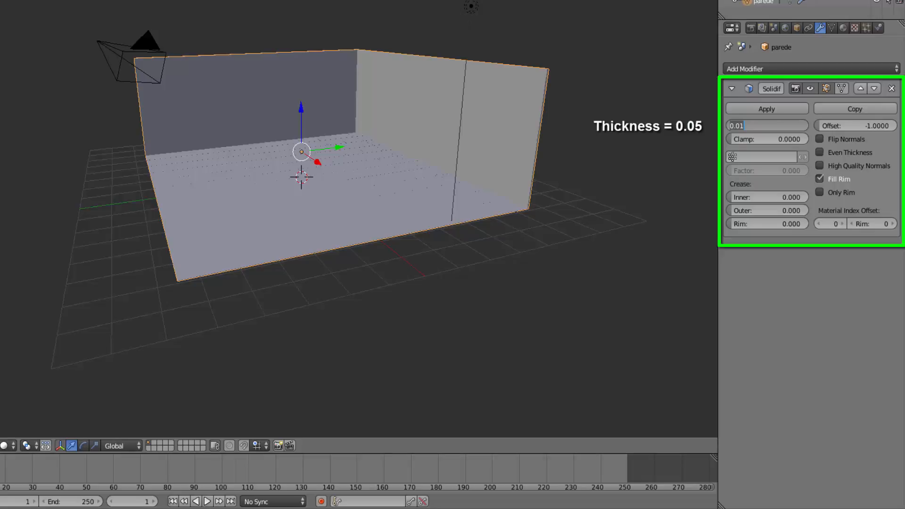
{"action": "type", "text": "0.0"}
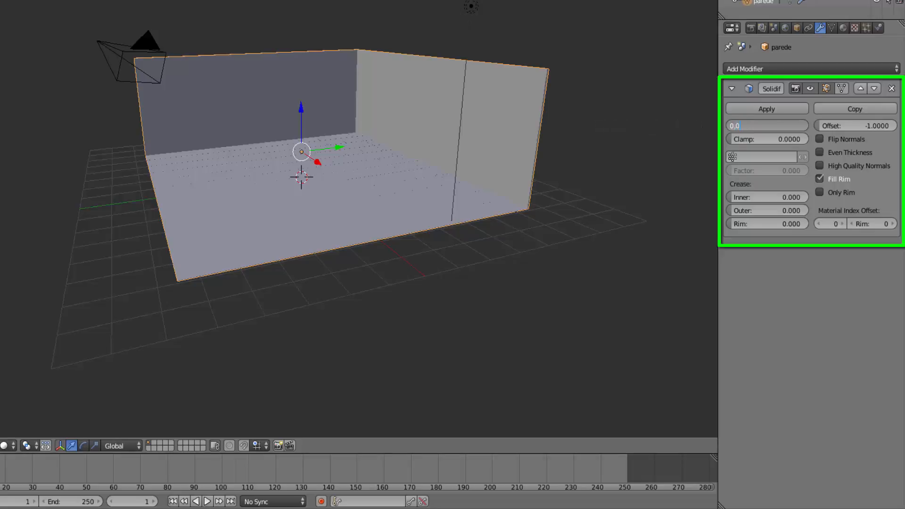
{"action": "type", "text": "5"}
{"action": "key", "text": "Return"}
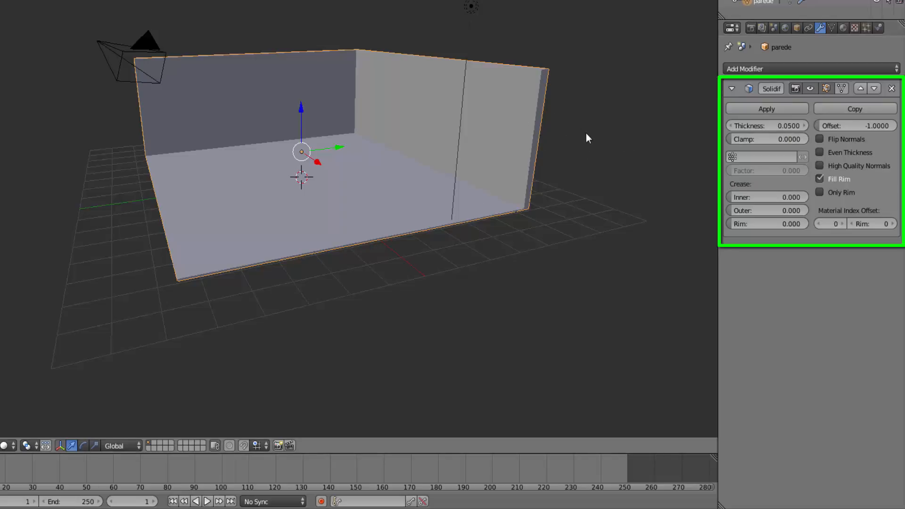
Check the thickness of the walls and floor, and apply the Solidify modifier
{"action": "scroll", "coordinate": [587, 133], "scroll_direction": "up", "scroll_amount": 3}
{"action": "mouse_move", "coordinate": [610, 143]}
{"action": "middle_mouse_down"}
{"action": "mouse_move", "coordinate": [558, 140]}
{"action": "mouse_move", "coordinate": [537, 158]}
{"action": "mouse_move", "coordinate": [559, 144]}
{"action": "mouse_move", "coordinate": [567, 148]}
{"action": "mouse_move", "coordinate": [544, 148]}
{"action": "mouse_move", "coordinate": [566, 158]}
{"action": "mouse_move", "coordinate": [635, 152]}
{"action": "mouse_move", "coordinate": [571, 167]}
{"action": "mouse_move", "coordinate": [601, 153]}
{"action": "middle_mouse_up"}
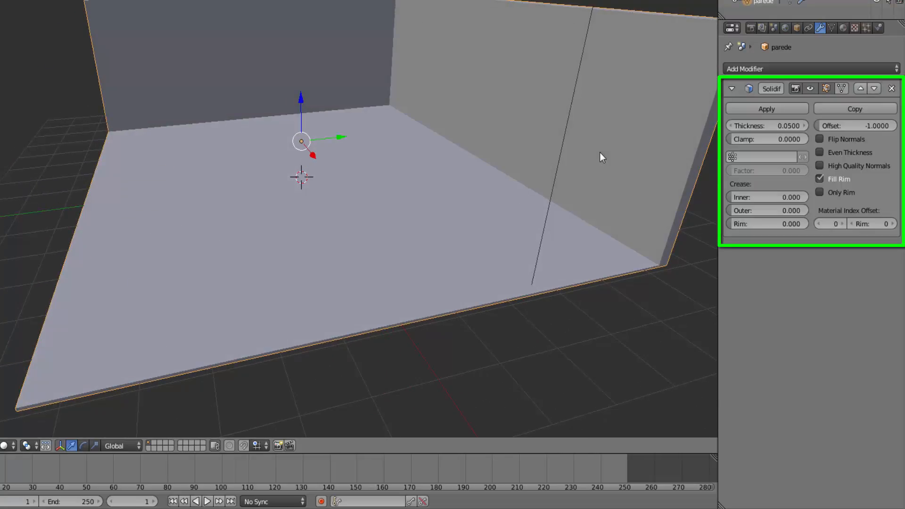
{"action": "scroll", "coordinate": [601, 153], "scroll_direction": "down", "scroll_amount": 4}
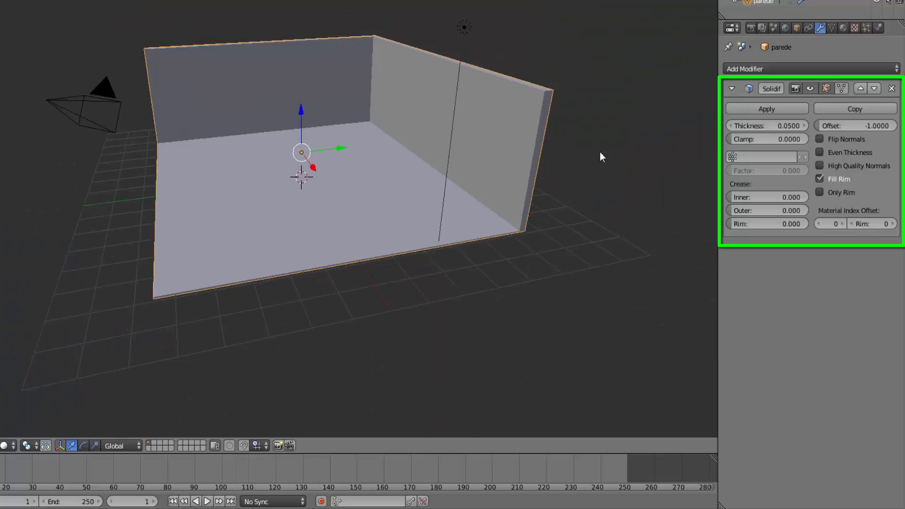
{"action": "left_click", "coordinate": [765, 109]}
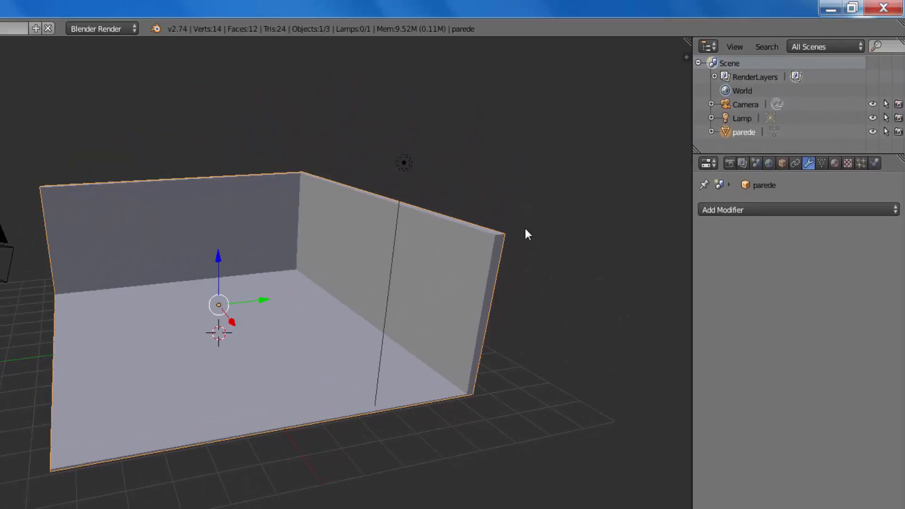
Hide the parede object in the viewport and add a new cube mesh
{"action": "left_click", "coordinate": [873, 133]}
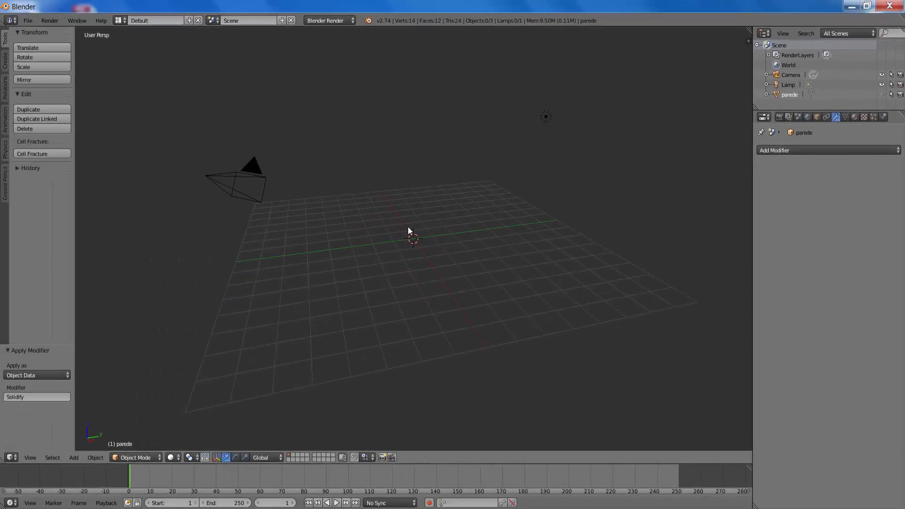
{"action": "key", "text": "shift+a"}
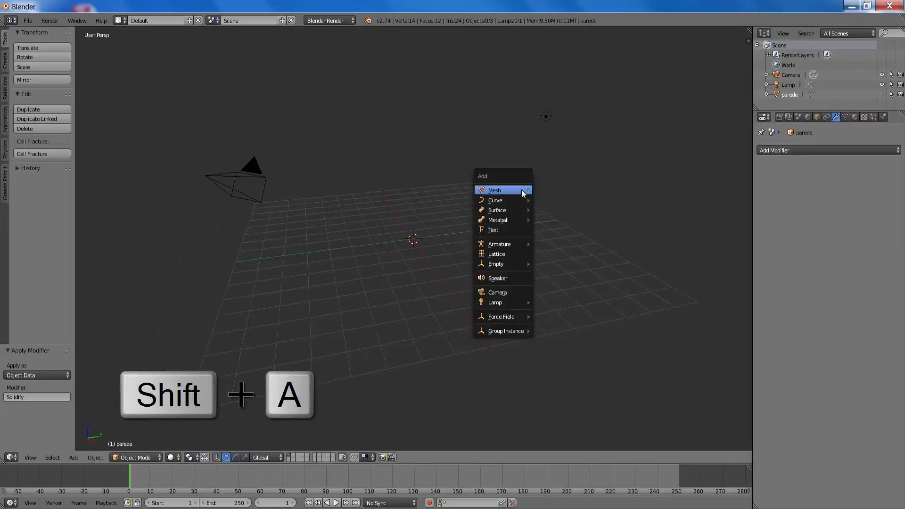
{"action": "mouse_move", "coordinate": [522, 190]}
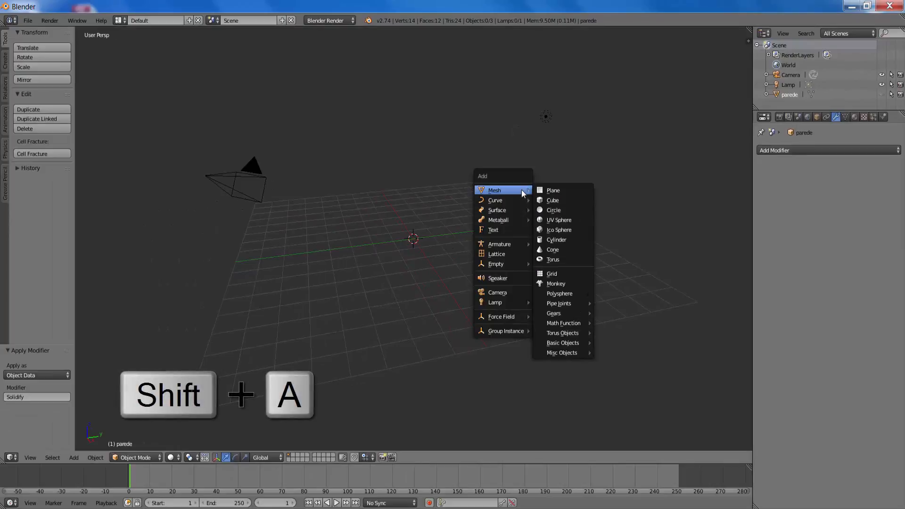
{"action": "left_click", "coordinate": [551, 202]}
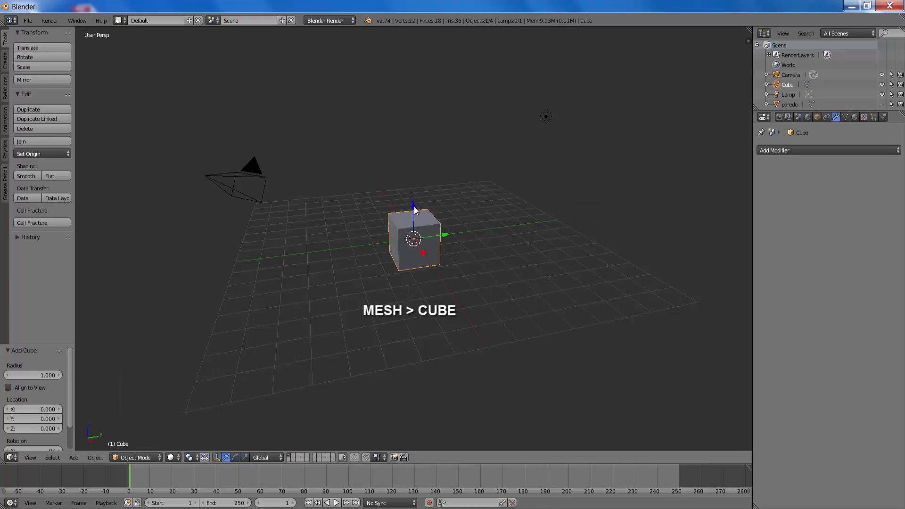
Raise the new cube about 1.24 units along Z and scale it by about 1.55 along Y
{"action": "left_click_drag", "start_coordinate": [416, 210], "coordinate": [416, 185]}
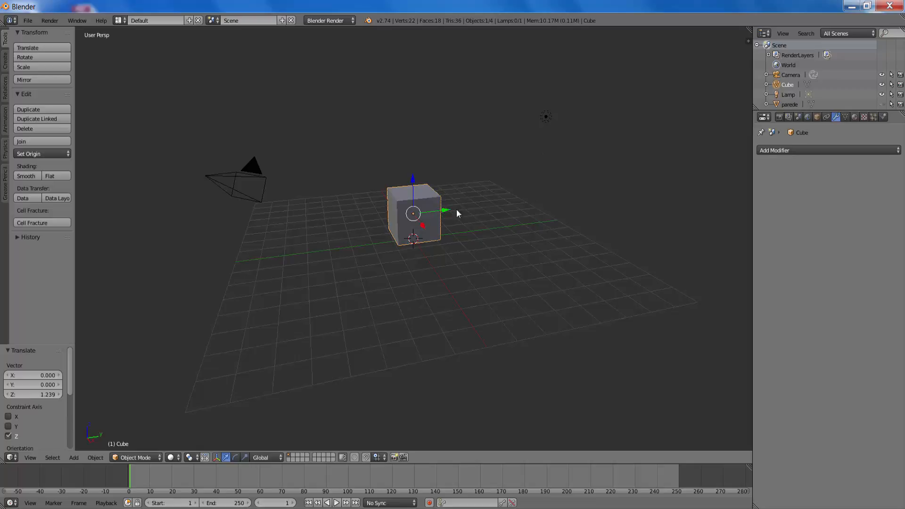
{"action": "key", "text": "s"}
{"action": "key", "text": "y"}
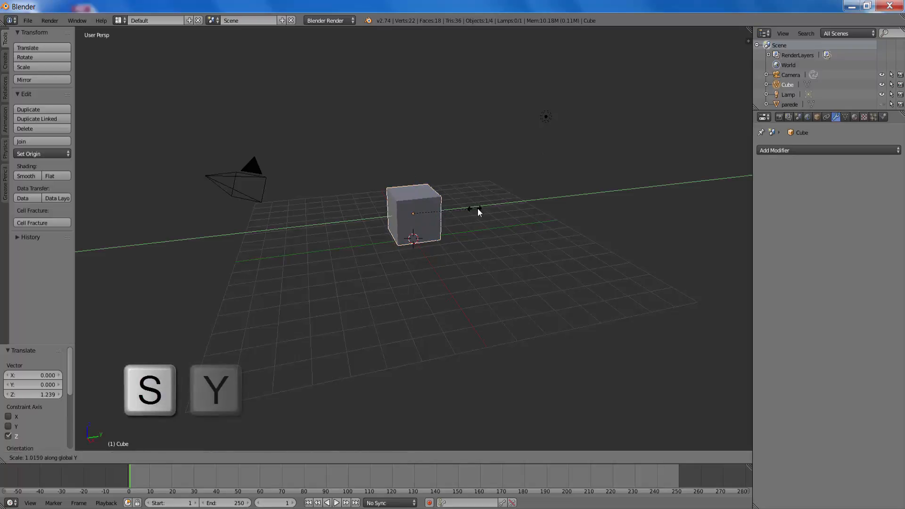
{"action": "left_click", "coordinate": [504, 203]}
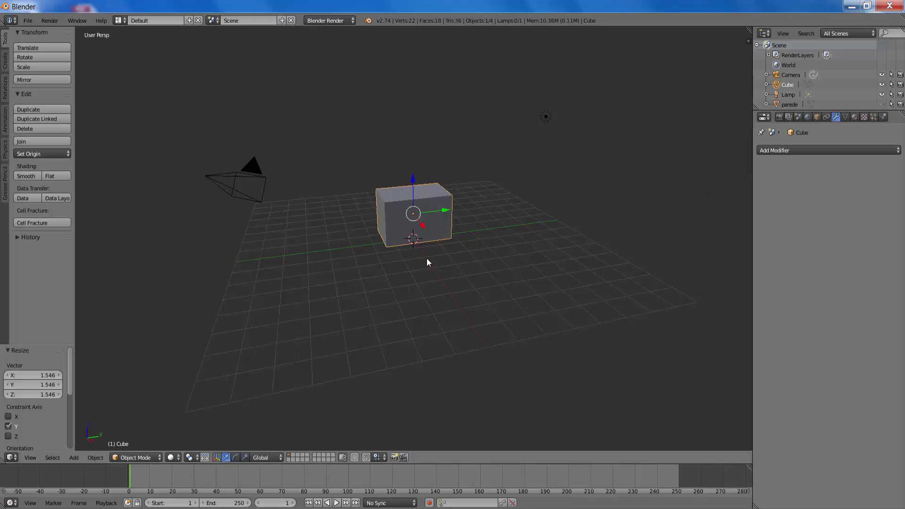
In Edit Mode, delete the face at the negative Y end of the stretched cube
{"action": "left_click", "coordinate": [146, 455]}
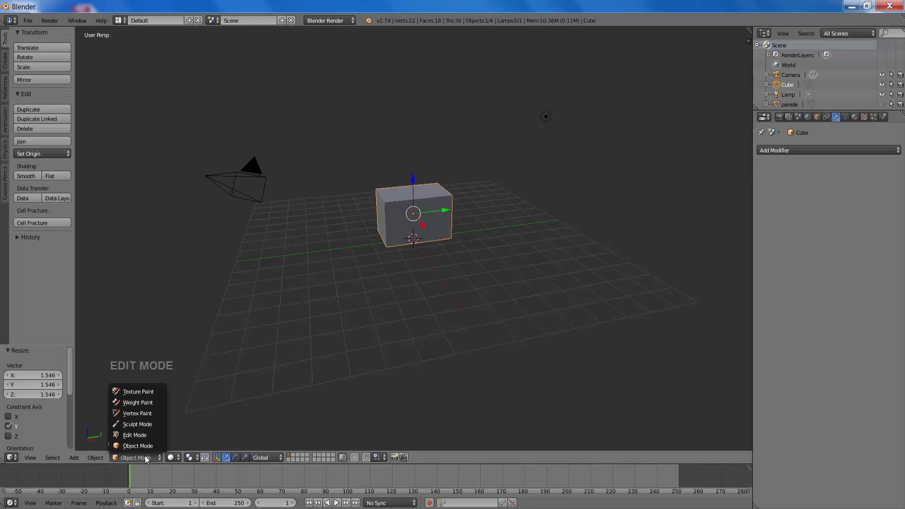
{"action": "left_click", "coordinate": [145, 434]}
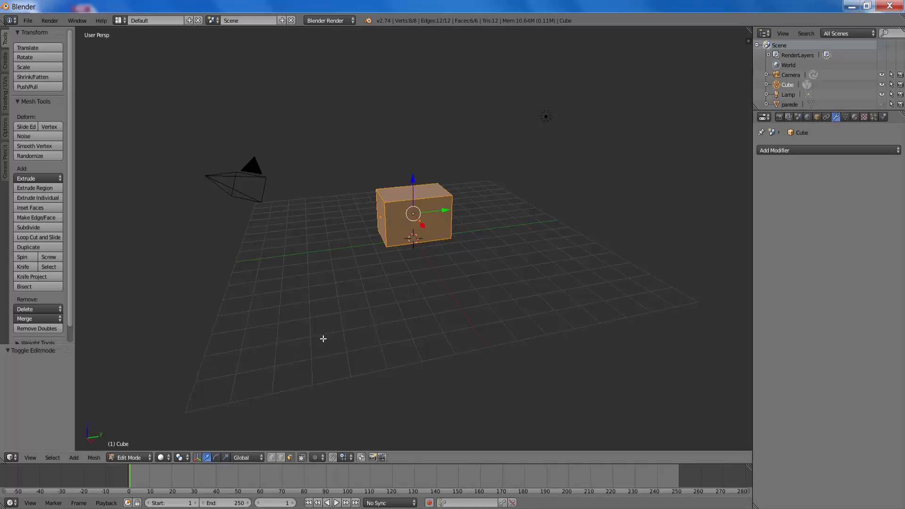
{"action": "middle_click_drag", "start_coordinate": [324, 339], "coordinate": [369, 305]}
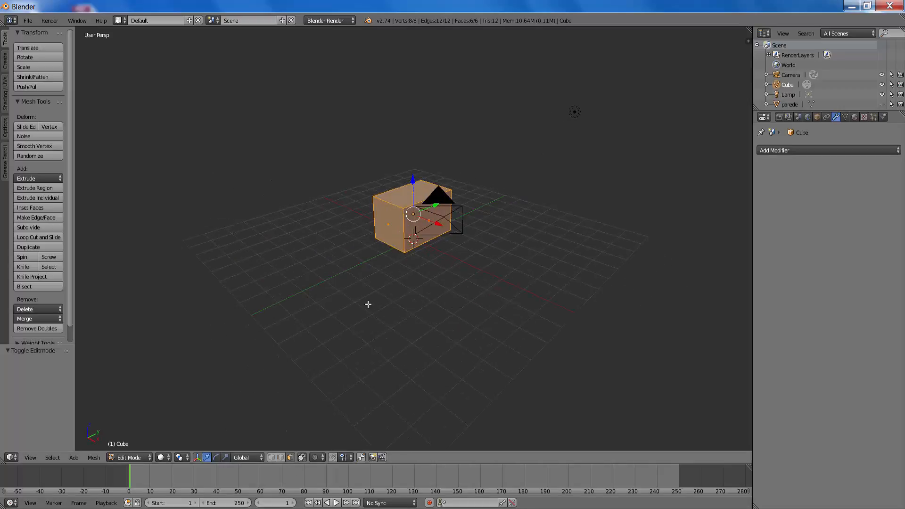
{"action": "right_click", "coordinate": [390, 223]}
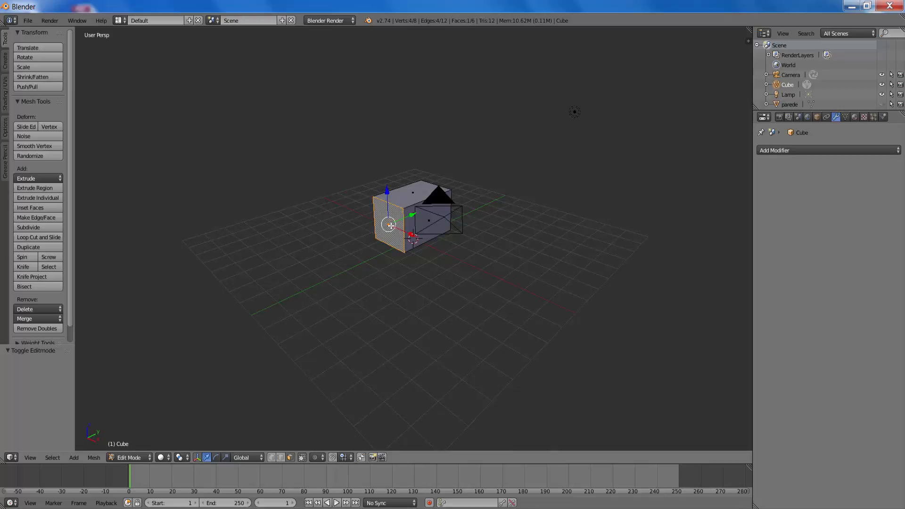
{"action": "key", "text": "x"}
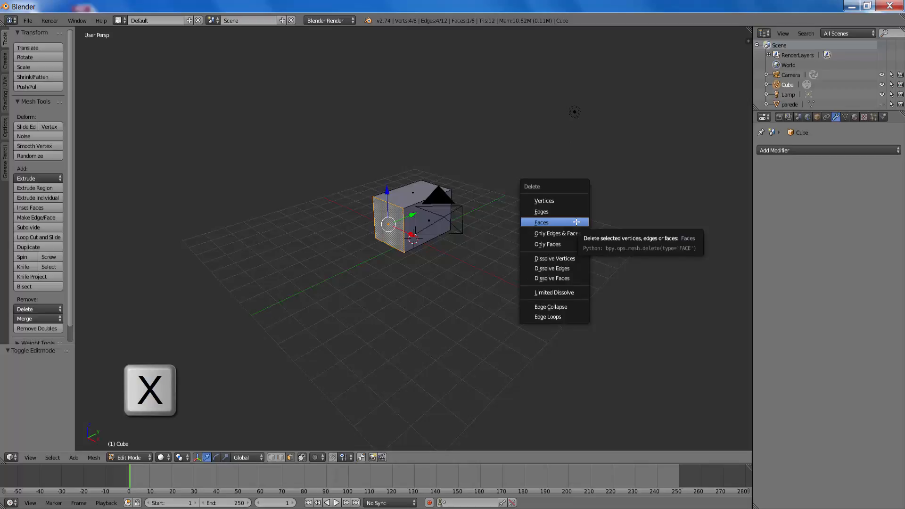
{"action": "left_click", "coordinate": [577, 222]}
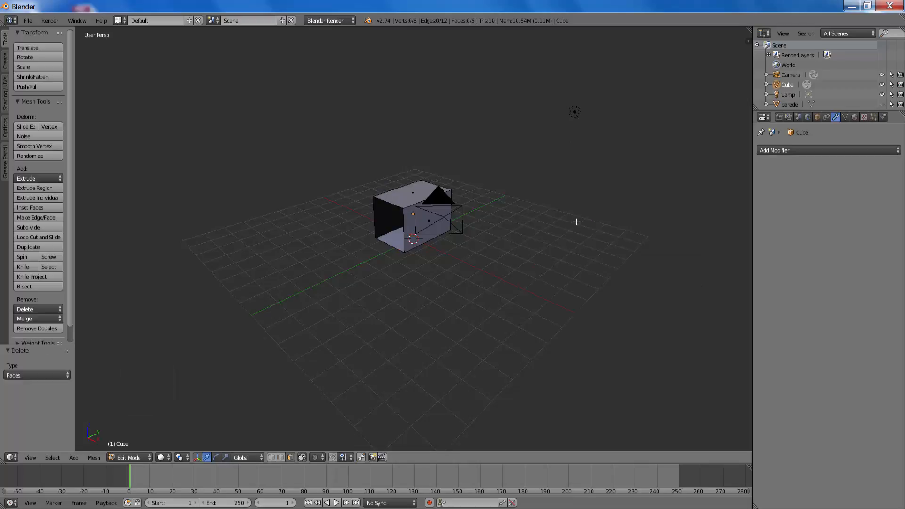
Delete the opposite end face, at the positive Y end of the cube
{"action": "middle_click_drag", "start_coordinate": [577, 222], "coordinate": [481, 228]}
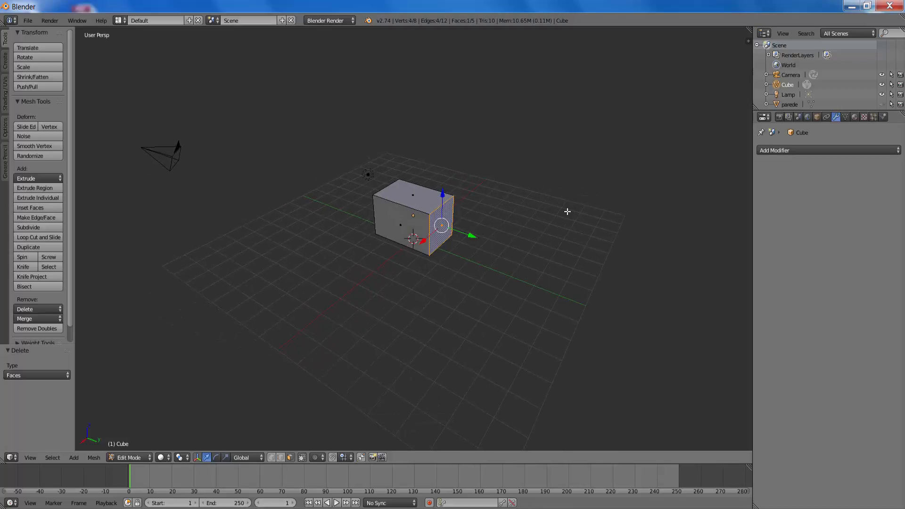
{"action": "key", "text": "x"}
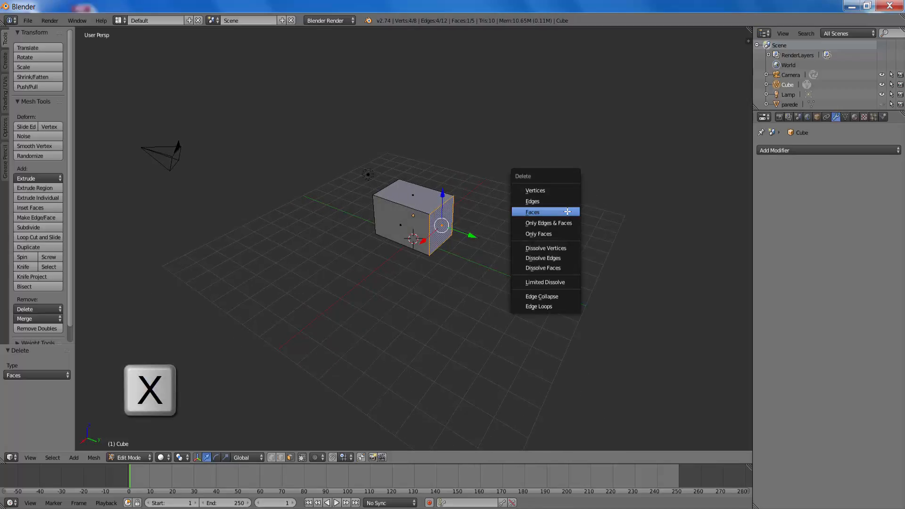
{"action": "left_click", "coordinate": [568, 212]}
Delete the bottom face of the cube, keeping the top and the two long sides
{"action": "middle_click_drag", "start_coordinate": [560, 242], "coordinate": [518, 232]}
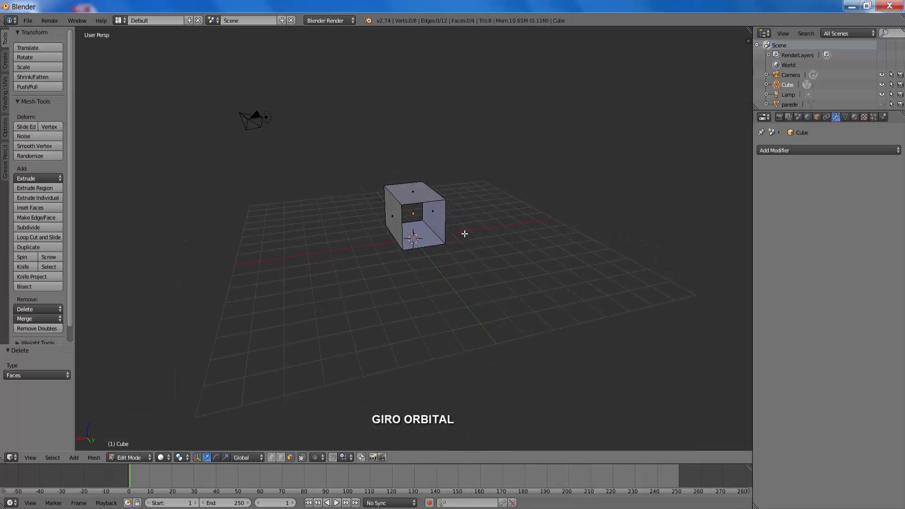
{"action": "right_click", "coordinate": [423, 234]}
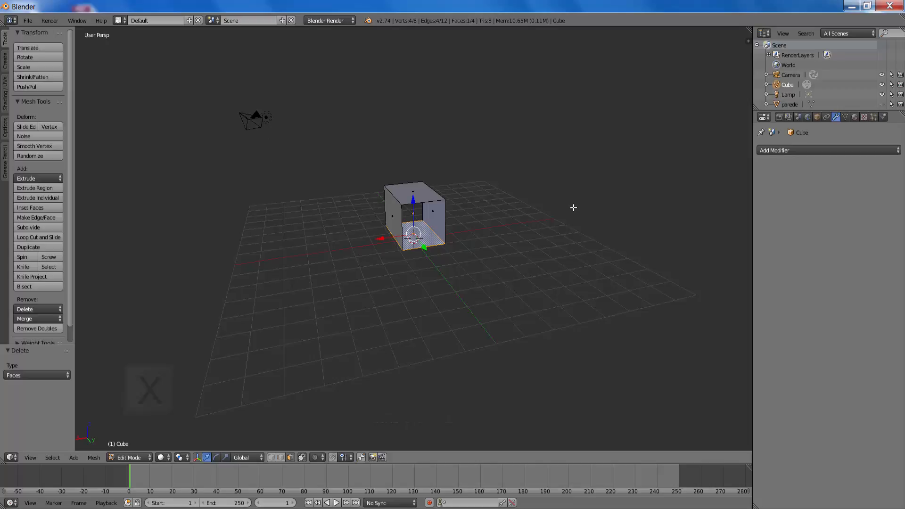
{"action": "key", "text": "x"}
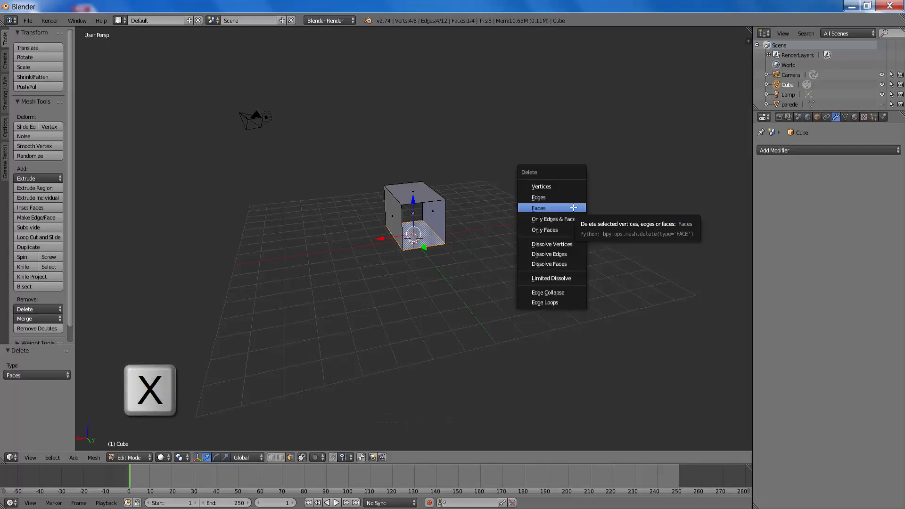
{"action": "left_click", "coordinate": [574, 208]}
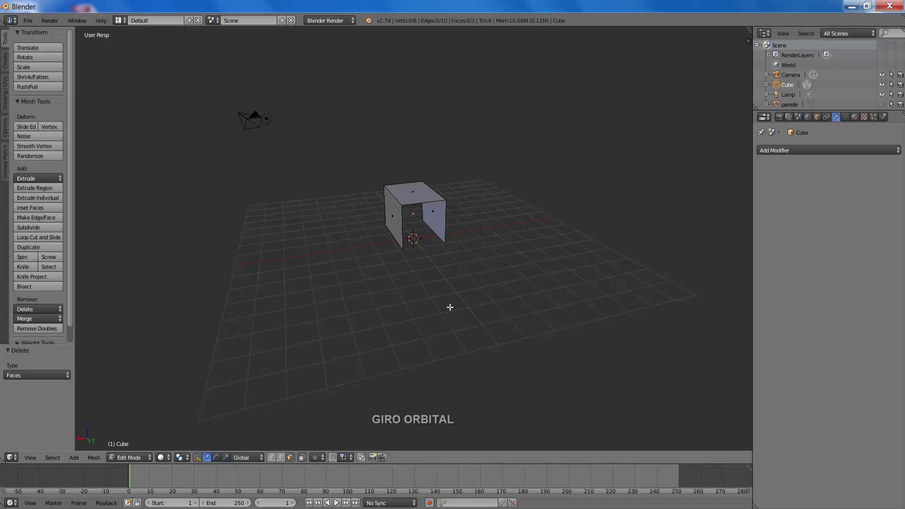
In vertex selection, move the lower positive-Y corner of the negative-X side about 1.475 units outward along Y
{"action": "middle_click_drag", "start_coordinate": [449, 310], "coordinate": [491, 303]}
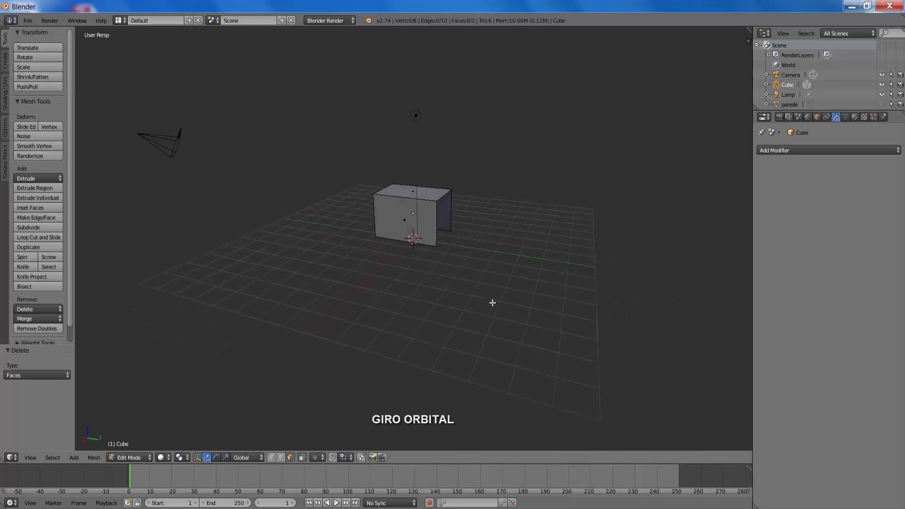
{"action": "scroll", "coordinate": [493, 303], "scroll_direction": "up", "scroll_amount": 4}
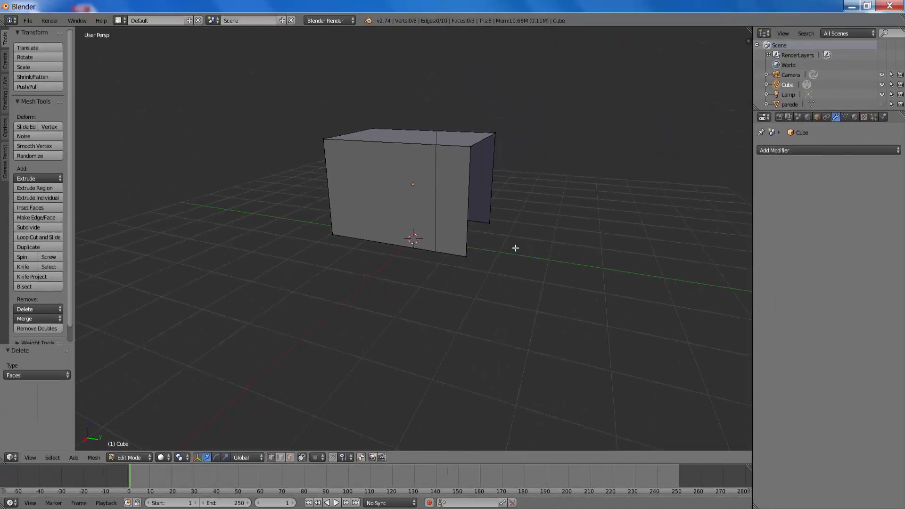
{"action": "right_click", "coordinate": [496, 223]}
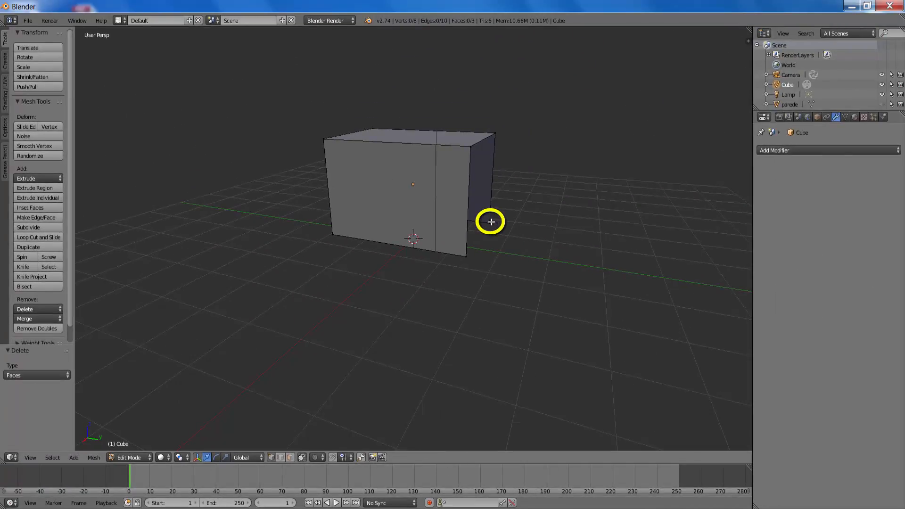
{"action": "right_click", "coordinate": [490, 222]}
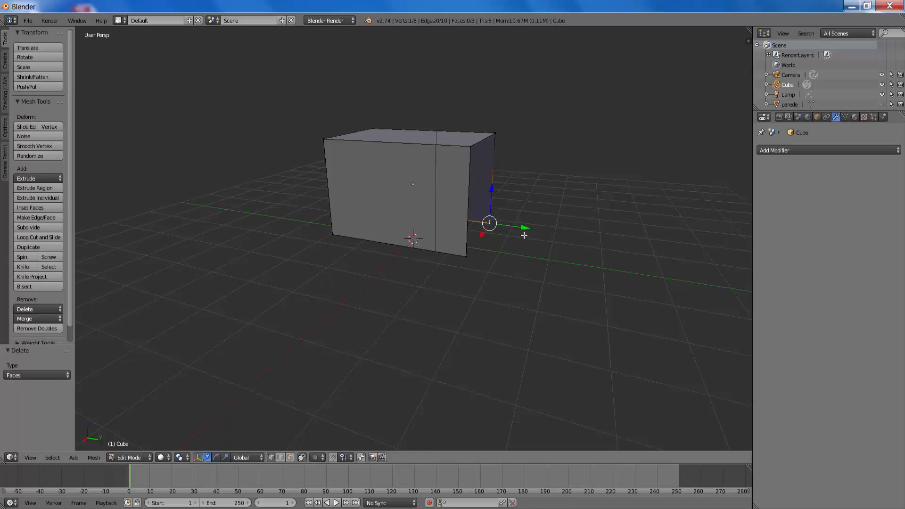
{"action": "left_click_drag", "start_coordinate": [525, 227], "coordinate": [594, 230]}
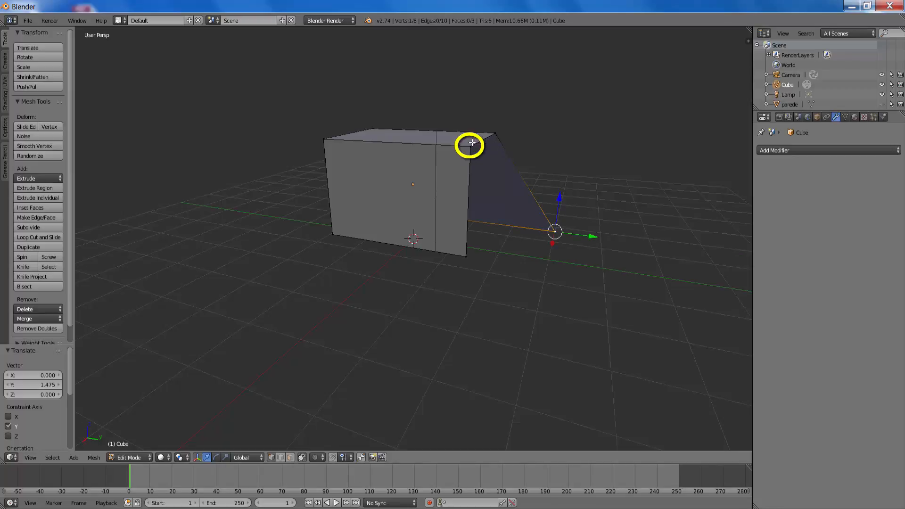
On the positive-X side, move the upper positive-Y corner about -0.979 and the lower one about -2.426 along Y
{"action": "right_click", "coordinate": [470, 147]}
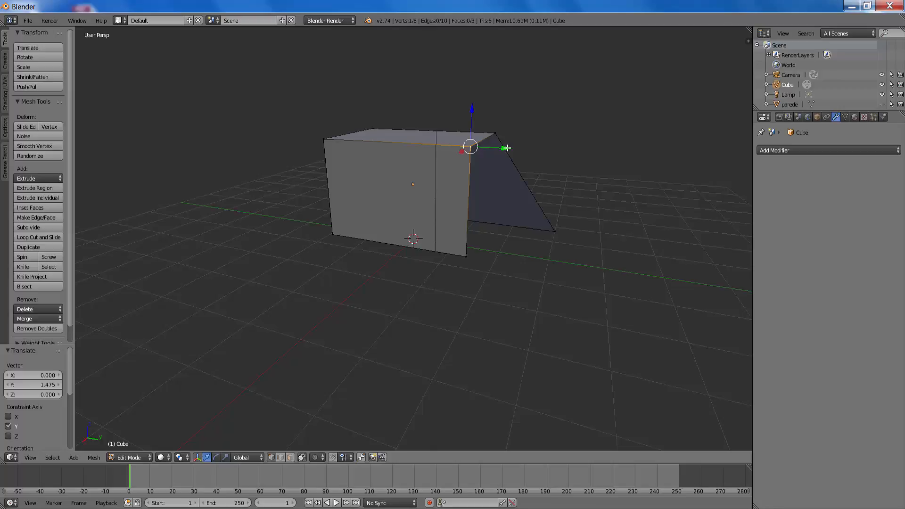
{"action": "left_click_drag", "start_coordinate": [507, 148], "coordinate": [459, 154]}
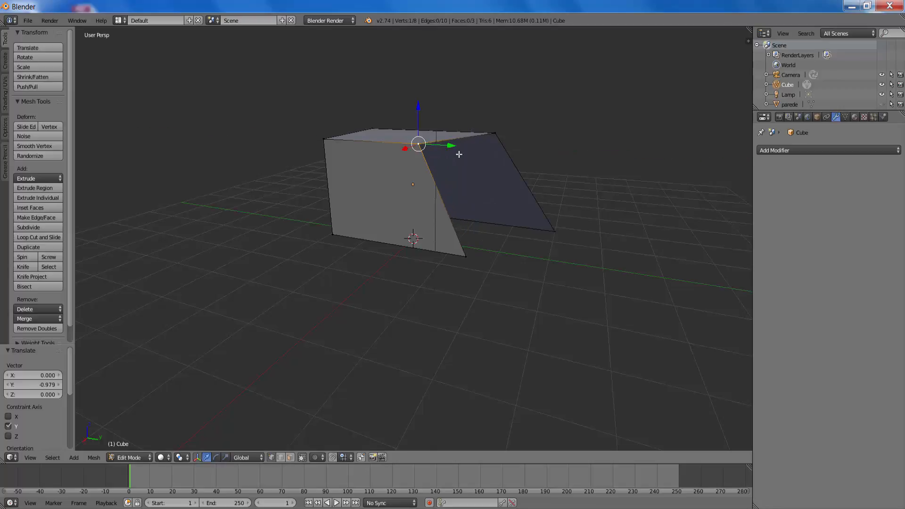
{"action": "right_click", "coordinate": [466, 257]}
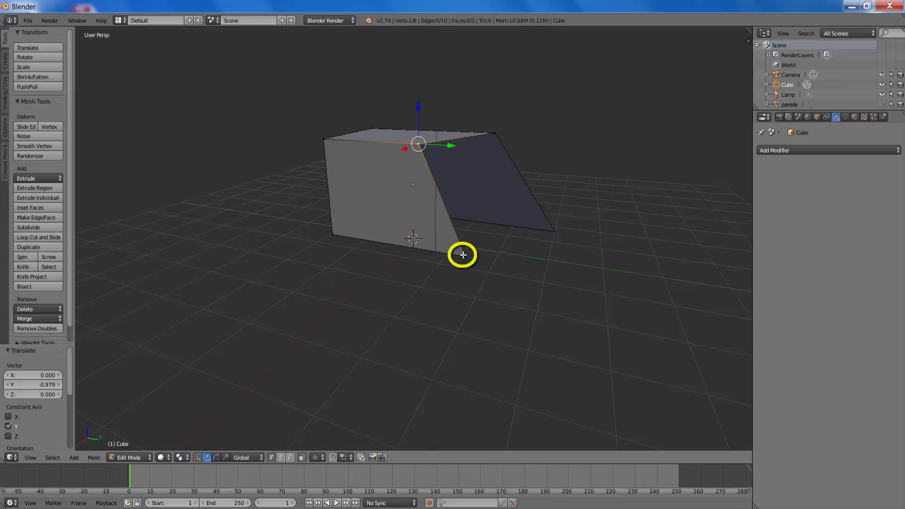
{"action": "right_click", "coordinate": [464, 255]}
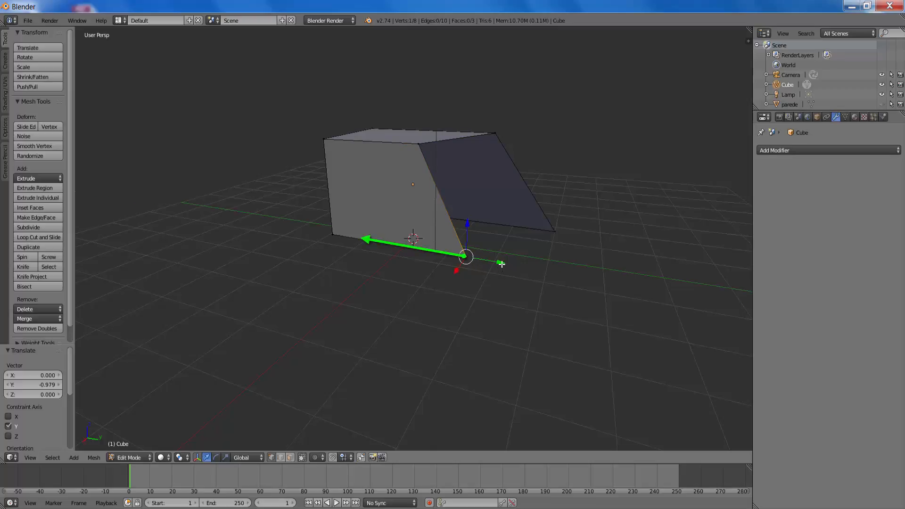
{"action": "left_click_drag", "start_coordinate": [501, 264], "coordinate": [392, 249]}
Return to Object Mode and add a Solidify modifier to the cube with a thickness of 0.04
{"action": "middle_click_drag", "start_coordinate": [374, 285], "coordinate": [416, 279]}
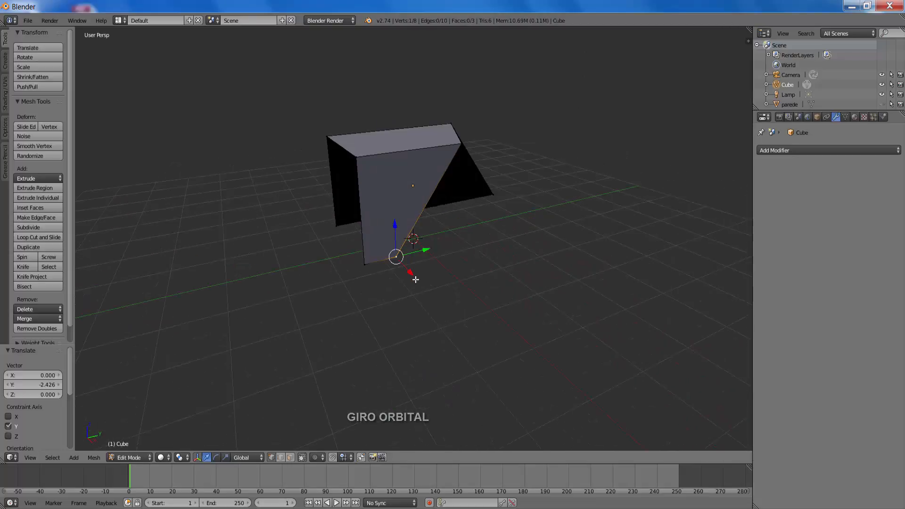
{"action": "left_click", "coordinate": [135, 458]}
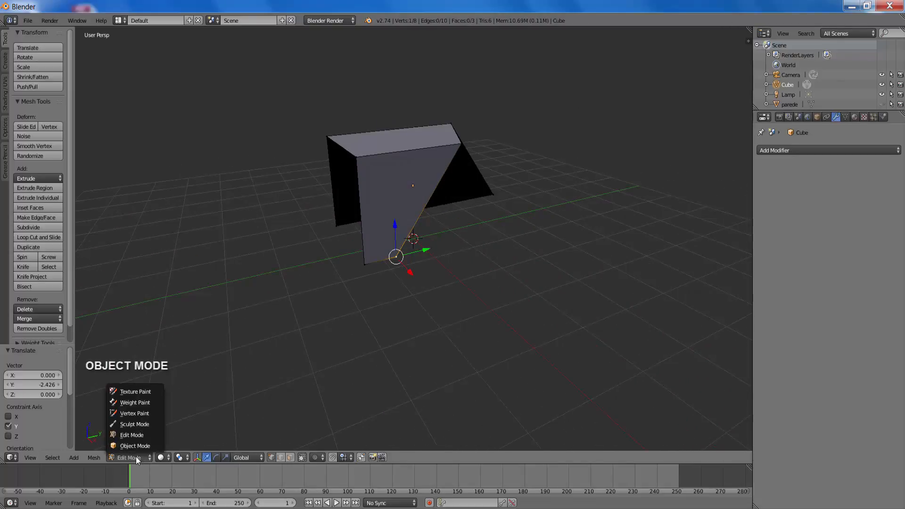
{"action": "left_click", "coordinate": [140, 445]}
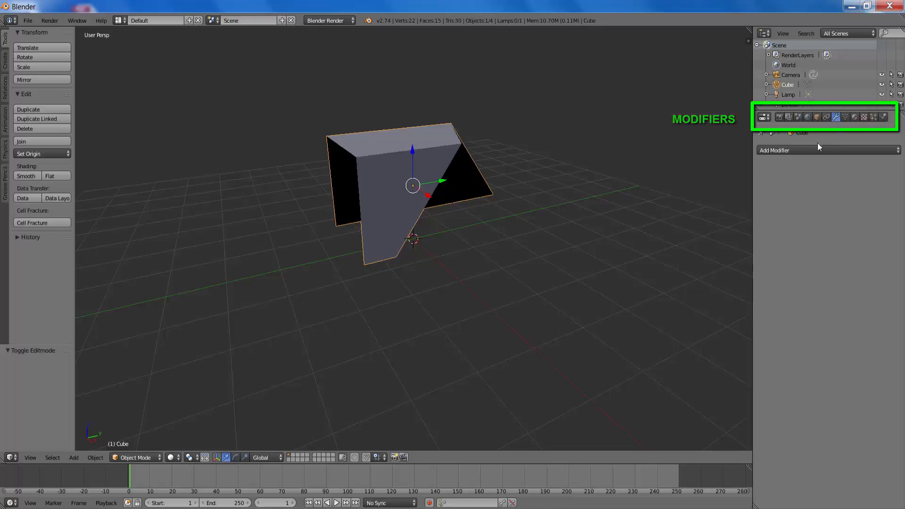
{"action": "left_click", "coordinate": [805, 151]}
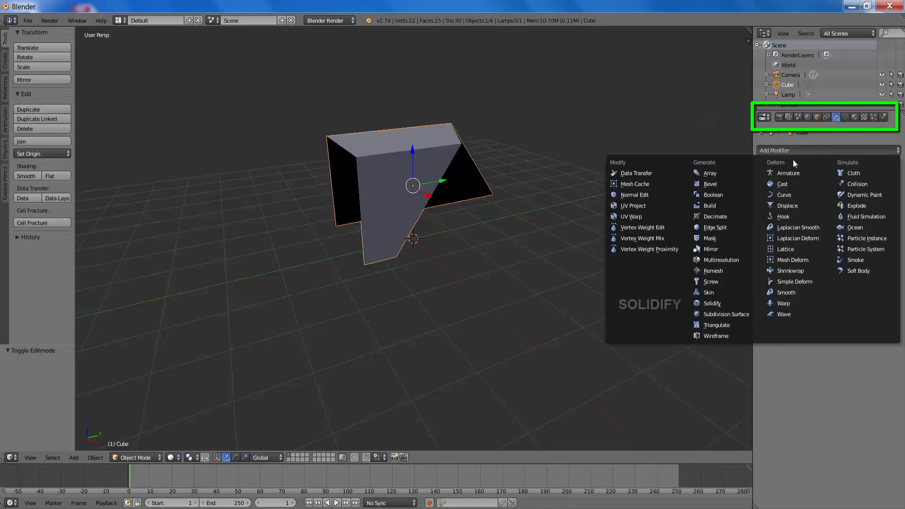
{"action": "left_click", "coordinate": [715, 304]}
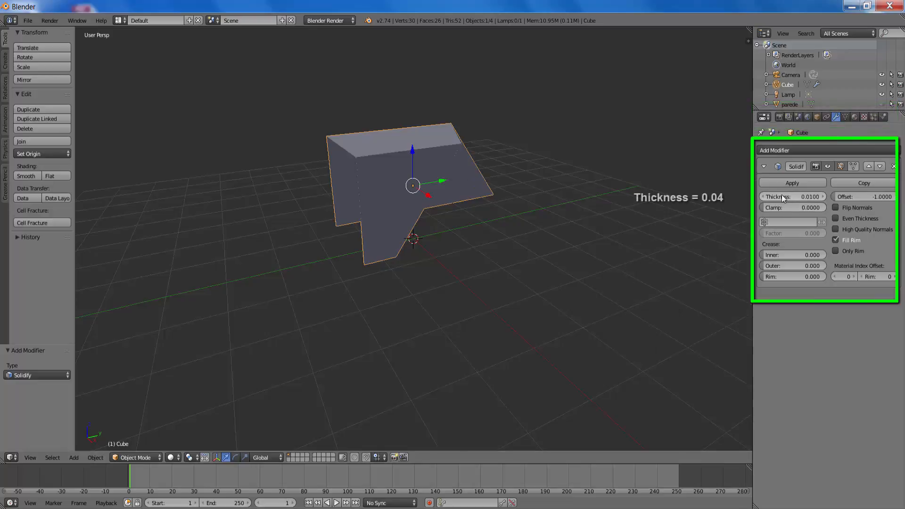
{"action": "left_click", "coordinate": [795, 198]}
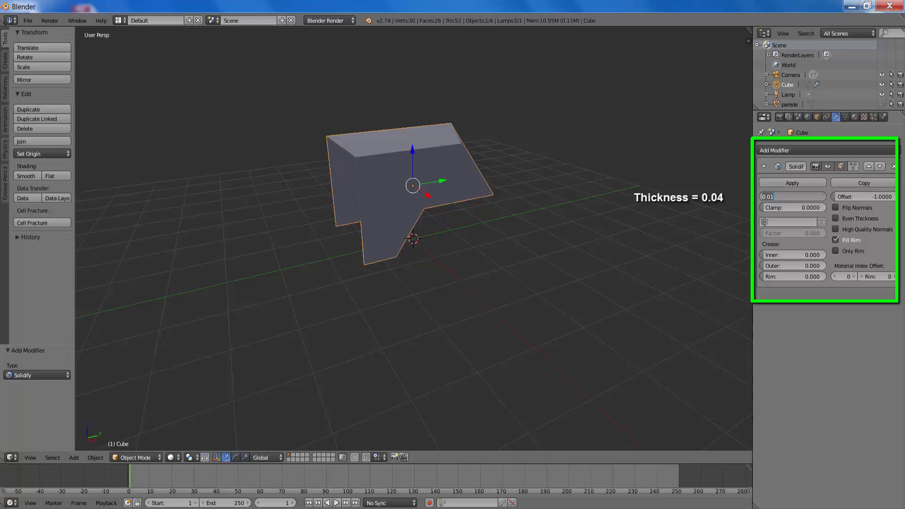
{"action": "type", "text": "0.04"}
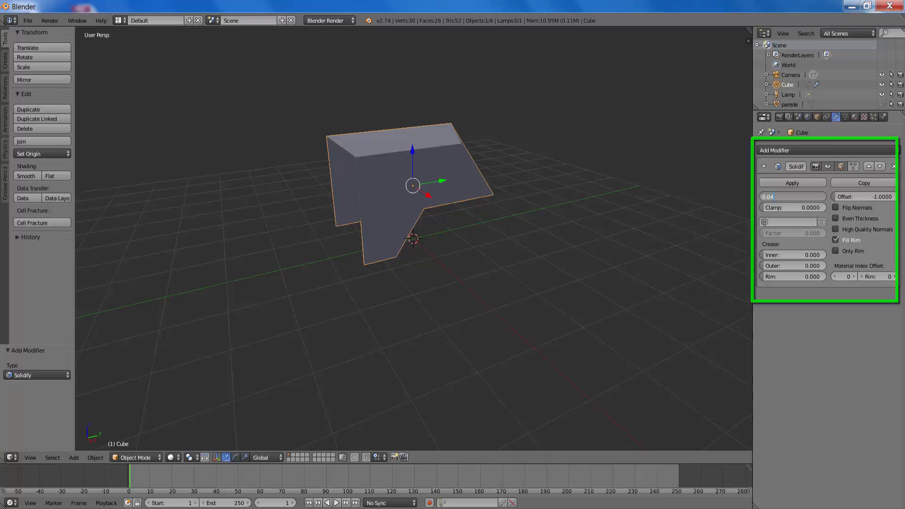
{"action": "key", "text": "Return"}
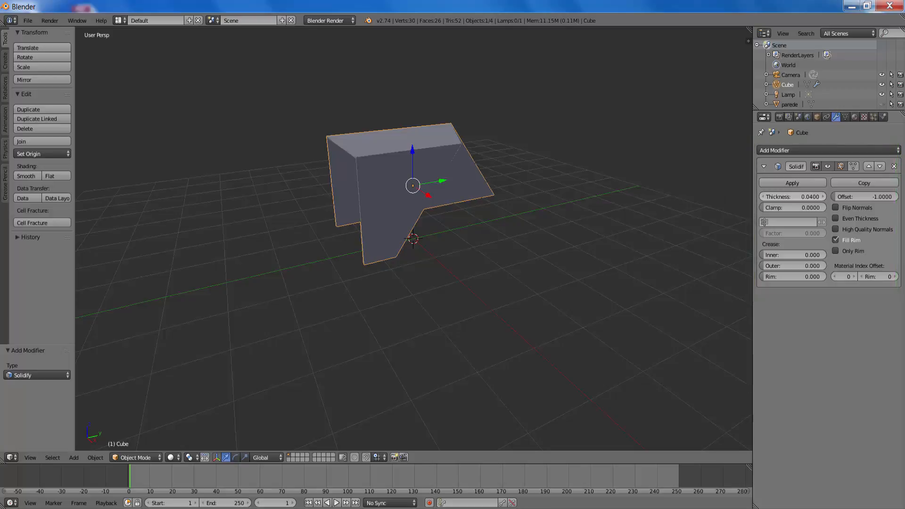
Examine the thickness of the cube's top and side panels from several angles
{"action": "middle_click_drag", "start_coordinate": [490, 298], "coordinate": [548, 289]}
{"action": "scroll", "coordinate": [548, 290], "scroll_direction": "up", "scroll_amount": 4}
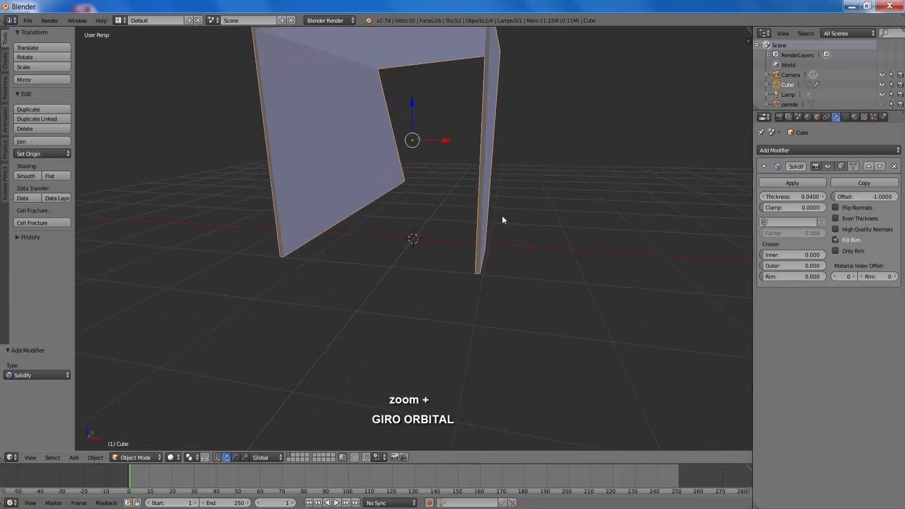
{"action": "middle_click_drag", "start_coordinate": [626, 254], "coordinate": [608, 271]}
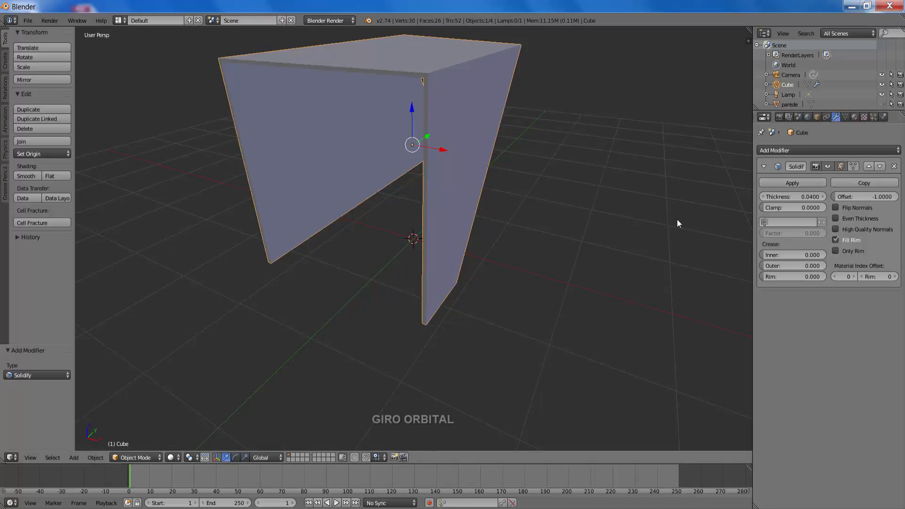
{"action": "middle_click_drag", "start_coordinate": [677, 219], "coordinate": [645, 221]}
{"action": "scroll", "coordinate": [644, 217], "scroll_direction": "down", "scroll_amount": 3}
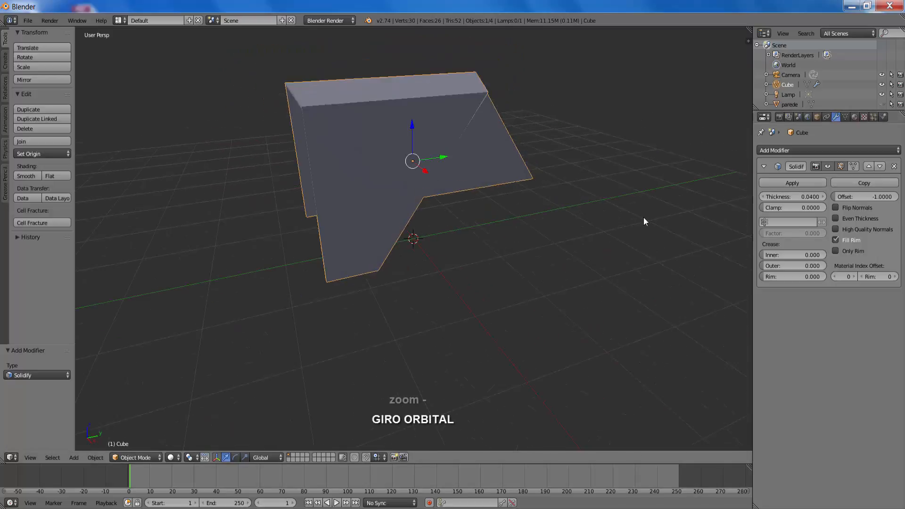
Apply the Solidify modifier to the cube and rename the cube object as cortador
{"action": "left_click", "coordinate": [797, 182]}
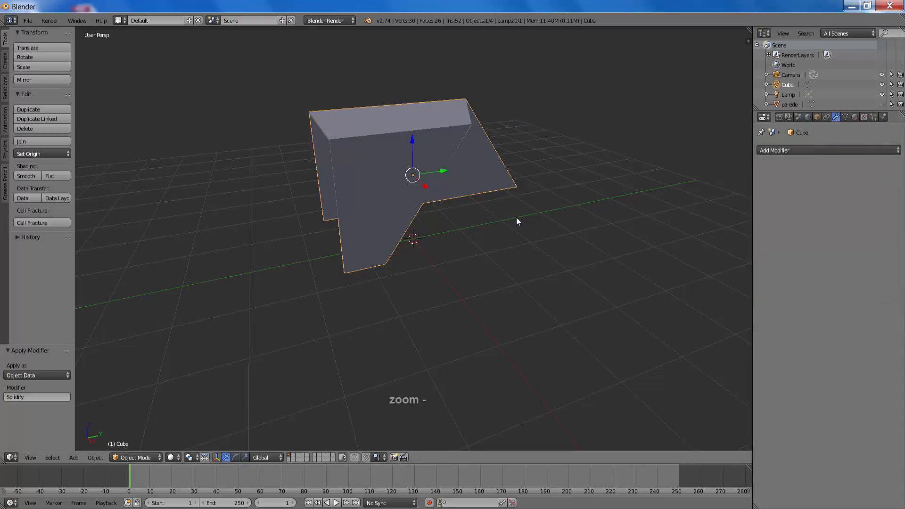
{"action": "scroll", "coordinate": [516, 217], "scroll_direction": "down", "scroll_amount": 1}
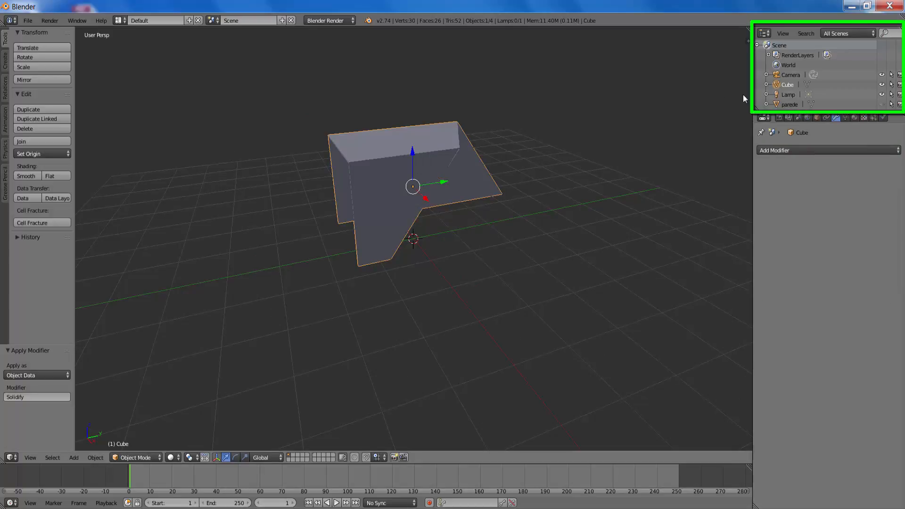
{"action": "double_click", "coordinate": [788, 84]}
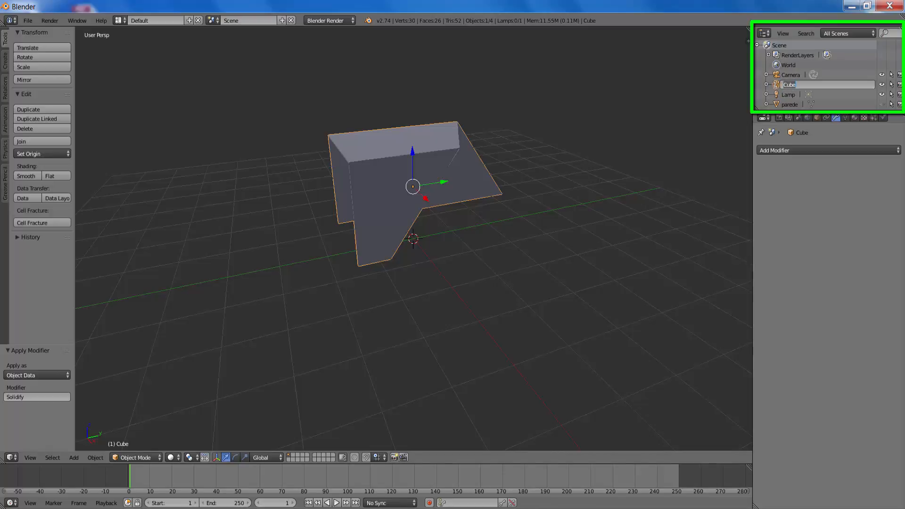
{"action": "type", "text": "cortador"}
{"action": "key", "text": "Return"}
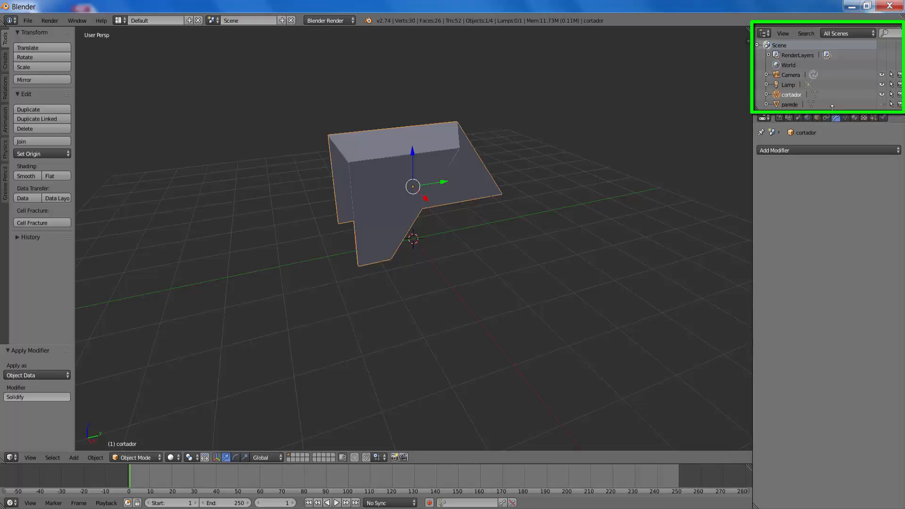
Make the hidden parede object visible again so the whole room shows around the cortador object
{"action": "left_click_drag", "start_coordinate": [833, 109], "coordinate": [833, 118]}
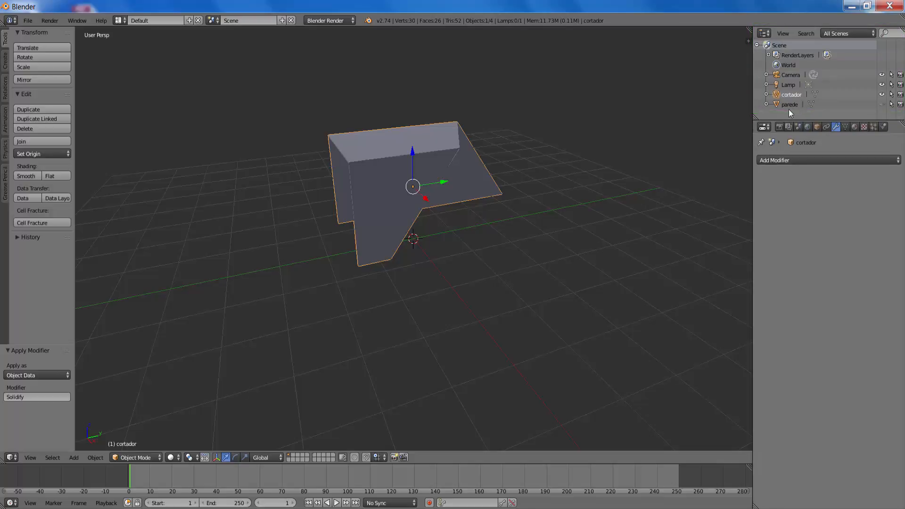
{"action": "left_click", "coordinate": [882, 104]}
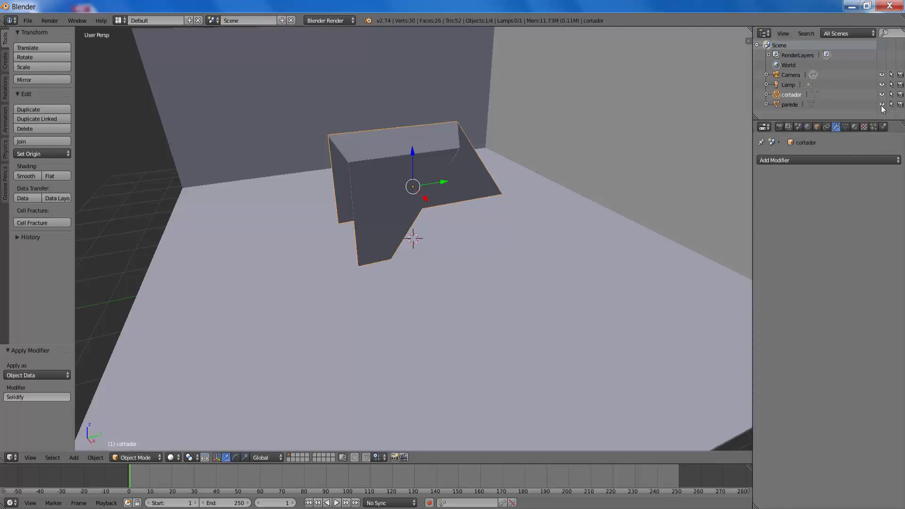
{"action": "scroll", "coordinate": [622, 123], "scroll_direction": "down", "scroll_amount": 6}
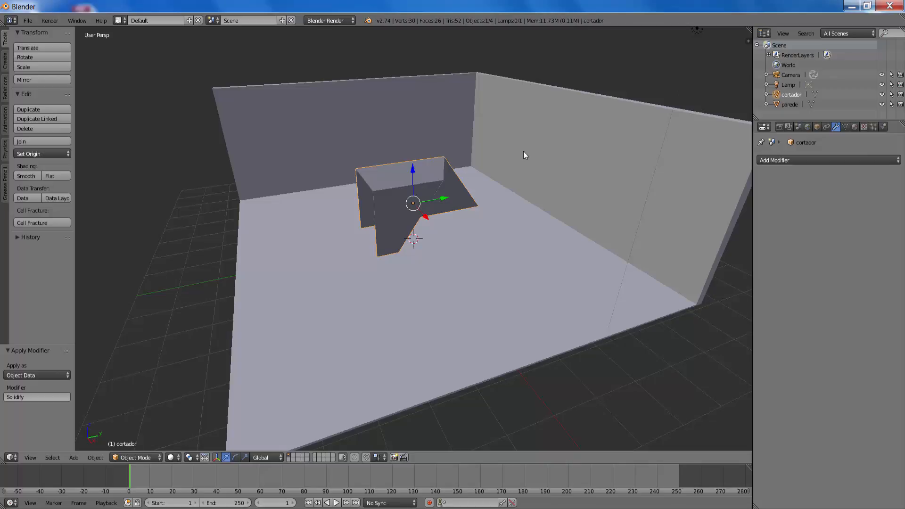
{"action": "scroll", "coordinate": [523, 156], "scroll_direction": "down", "scroll_amount": 2}
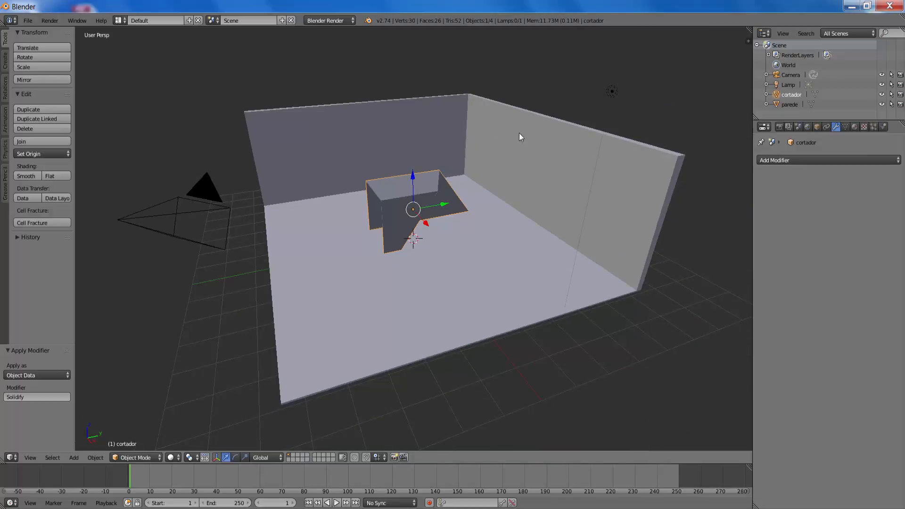
Add a Boolean modifier to the parede object, using the Difference operation with cortador as the cutting object
{"action": "right_click", "coordinate": [566, 147]}
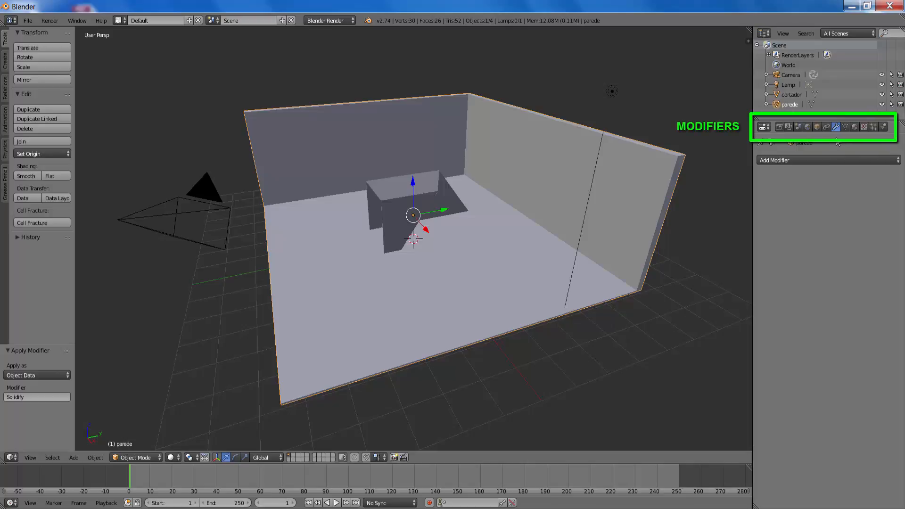
{"action": "left_click", "coordinate": [805, 160]}
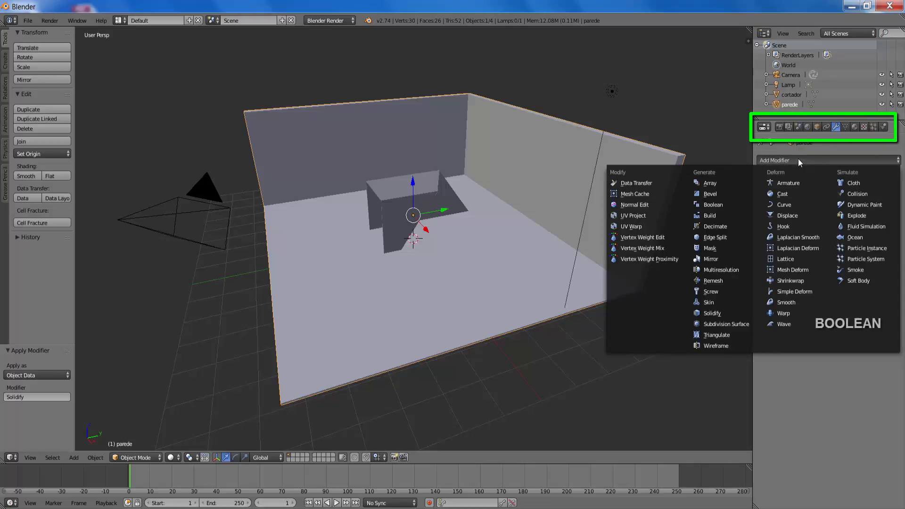
{"action": "left_click", "coordinate": [719, 206]}
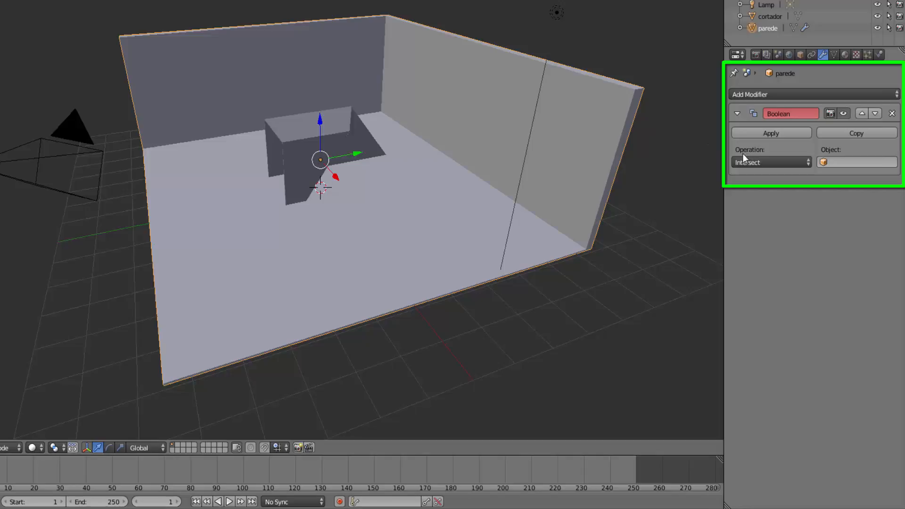
{"action": "left_click", "coordinate": [811, 165]}
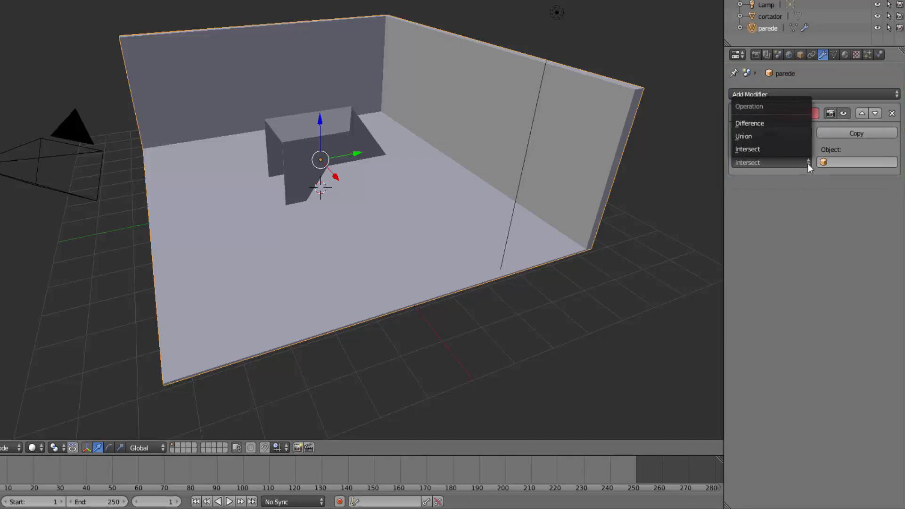
{"action": "left_click", "coordinate": [756, 124]}
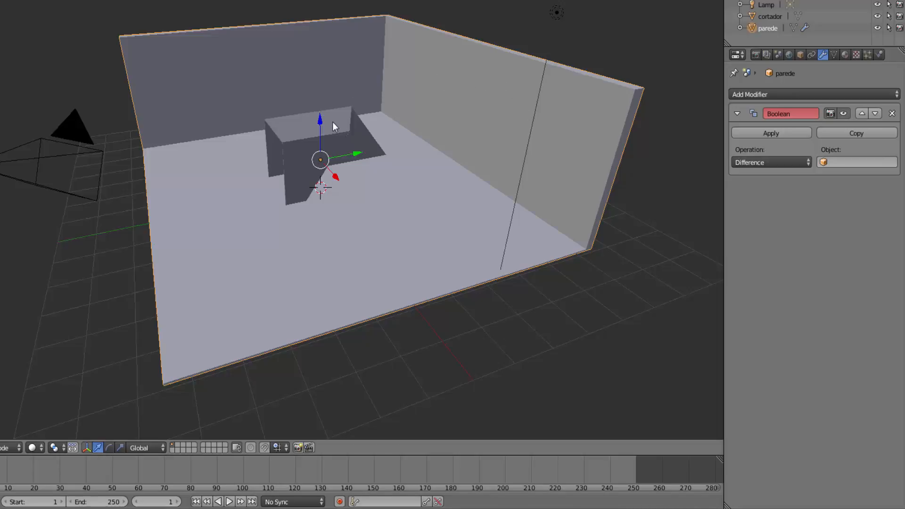
{"action": "left_click", "coordinate": [843, 165]}
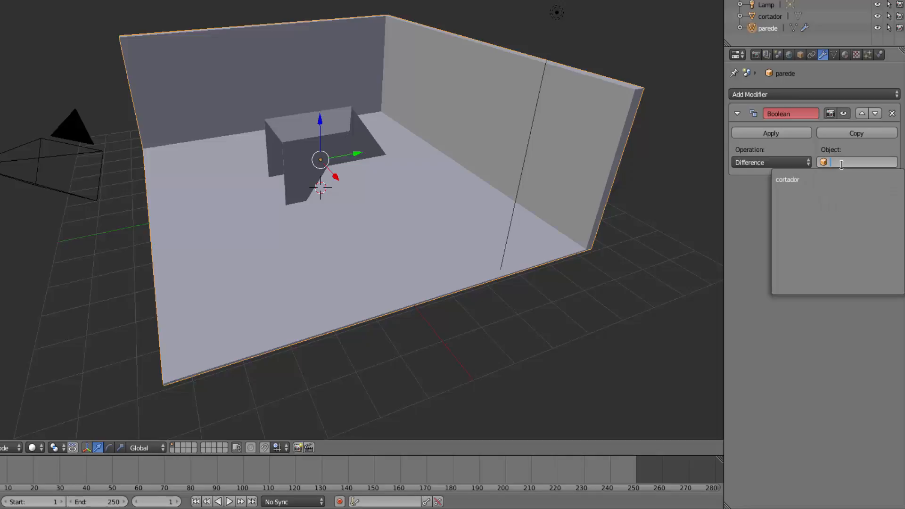
{"action": "left_click", "coordinate": [799, 178]}
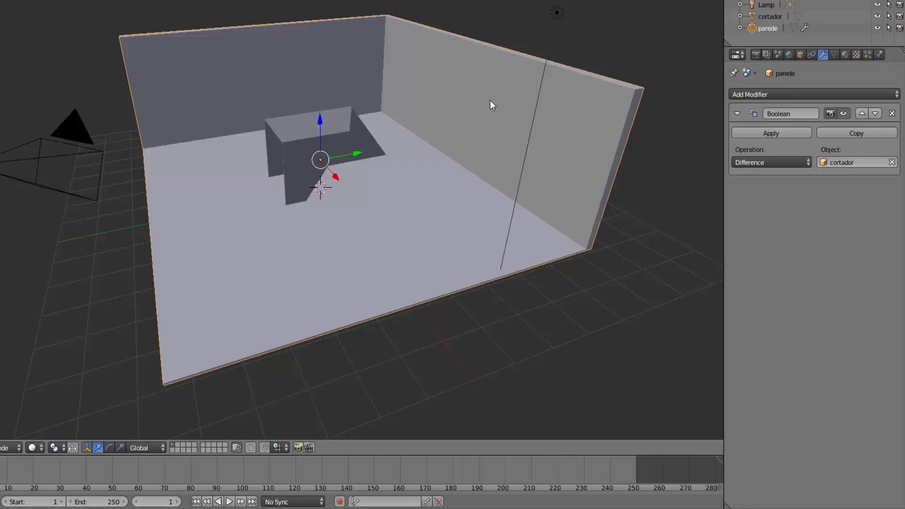
Create a new material for the cortador object and darken its diffuse color to near black
{"action": "right_click", "coordinate": [299, 128]}
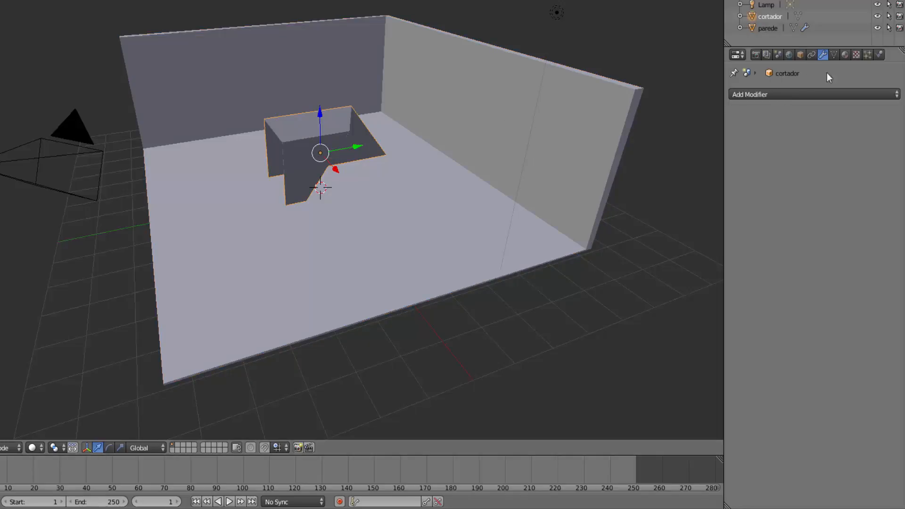
{"action": "left_click", "coordinate": [846, 55]}
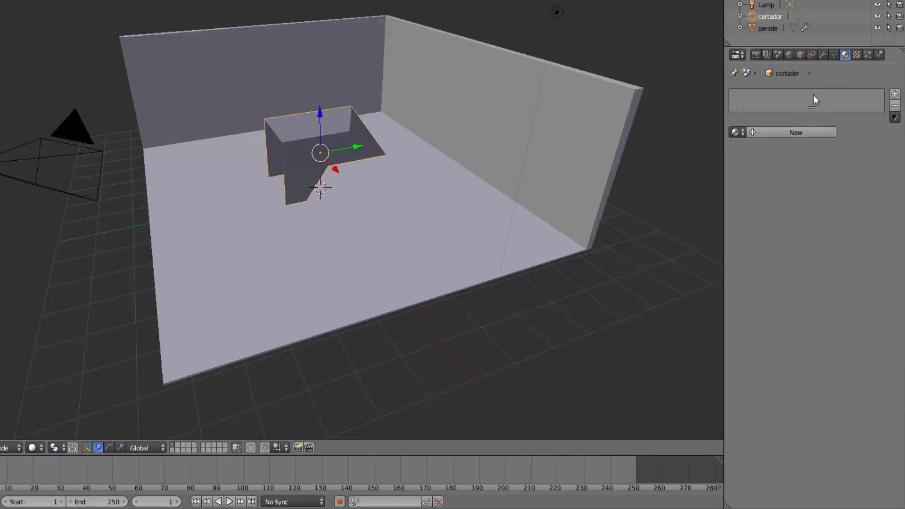
{"action": "left_click", "coordinate": [795, 131]}
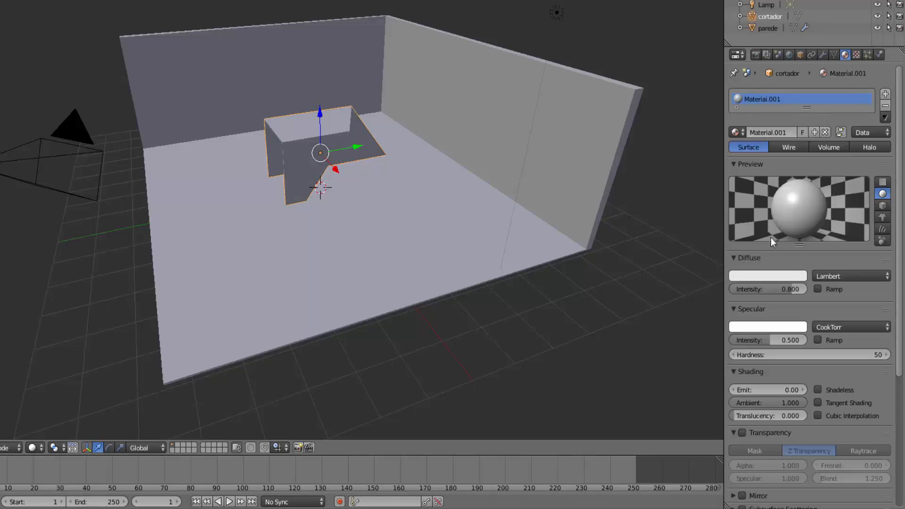
{"action": "left_click", "coordinate": [770, 276]}
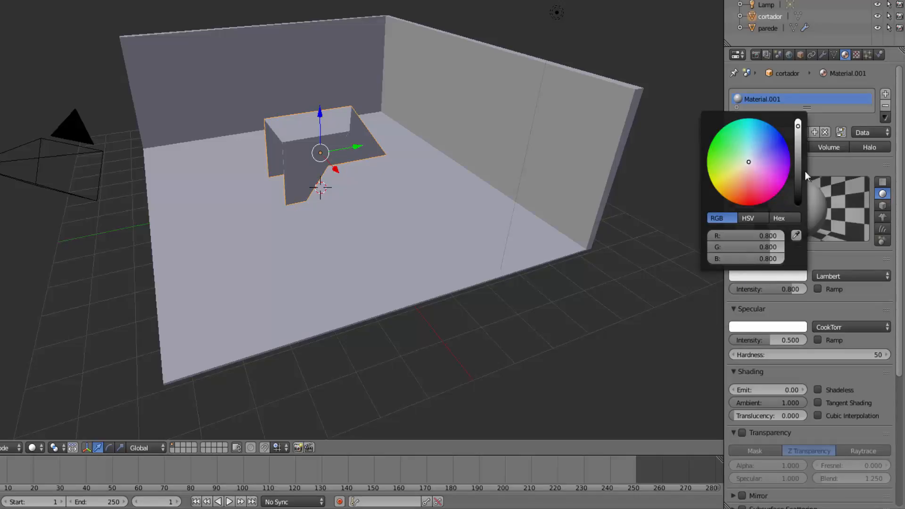
{"action": "left_click_drag", "start_coordinate": [799, 186], "coordinate": [798, 203]}
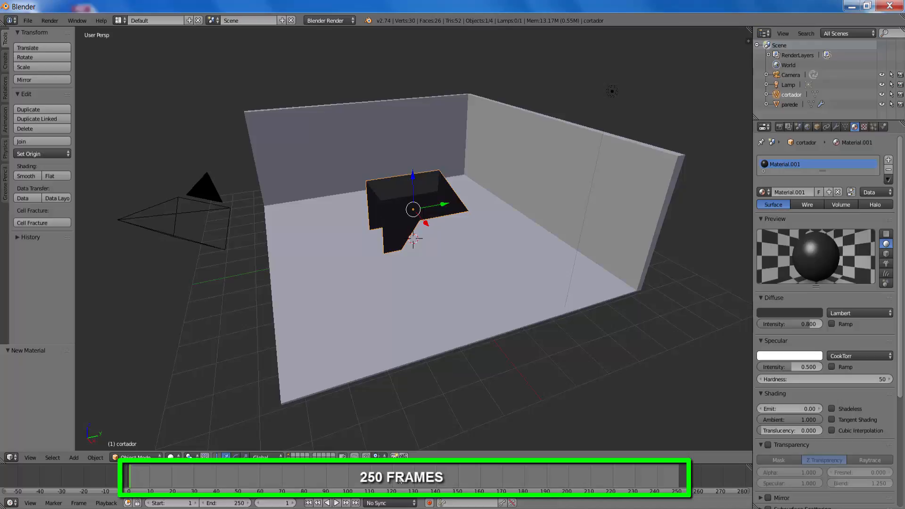
Set the animation's end frame to 100 and return to frame 1
{"action": "left_click", "coordinate": [349, 477]}
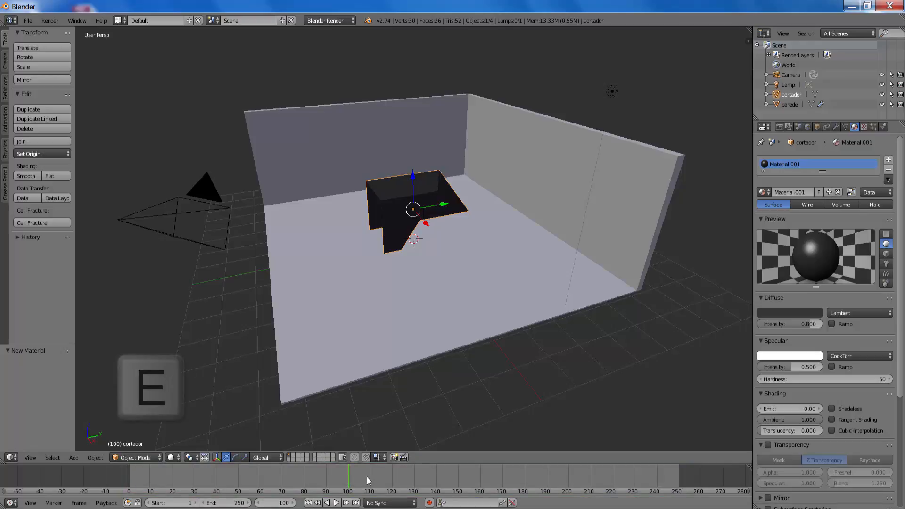
{"action": "key", "text": "e"}
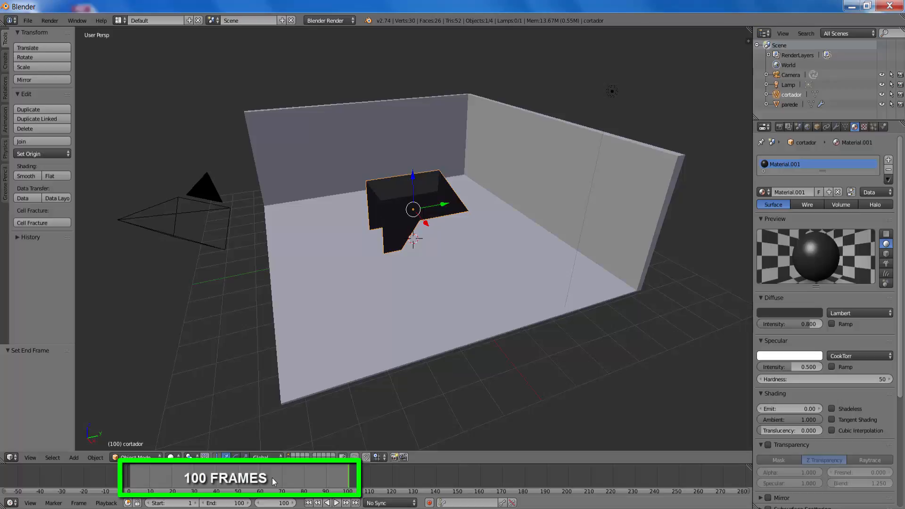
{"action": "left_click", "coordinate": [132, 477]}
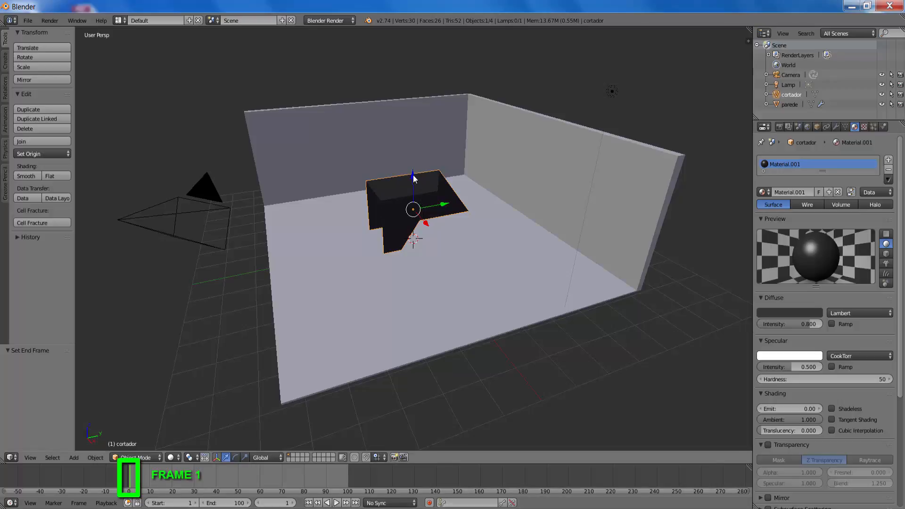
Move cortador 6.796 along Y into the wall and back by -6.26, and insert a LocRotScale keyframe at frame 1
{"action": "left_click_drag", "start_coordinate": [413, 178], "coordinate": [415, 183]}
{"action": "left_click_drag", "start_coordinate": [443, 211], "coordinate": [583, 180]}
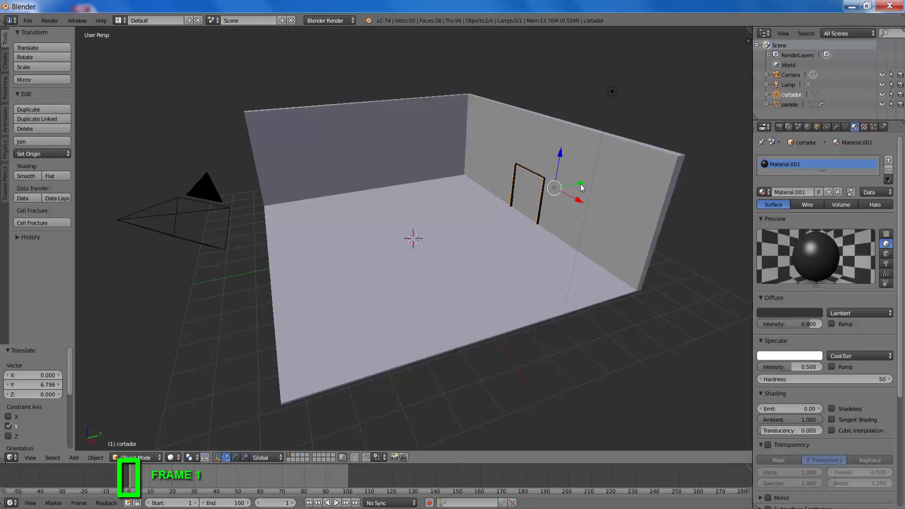
{"action": "left_click_drag", "start_coordinate": [581, 184], "coordinate": [451, 200]}
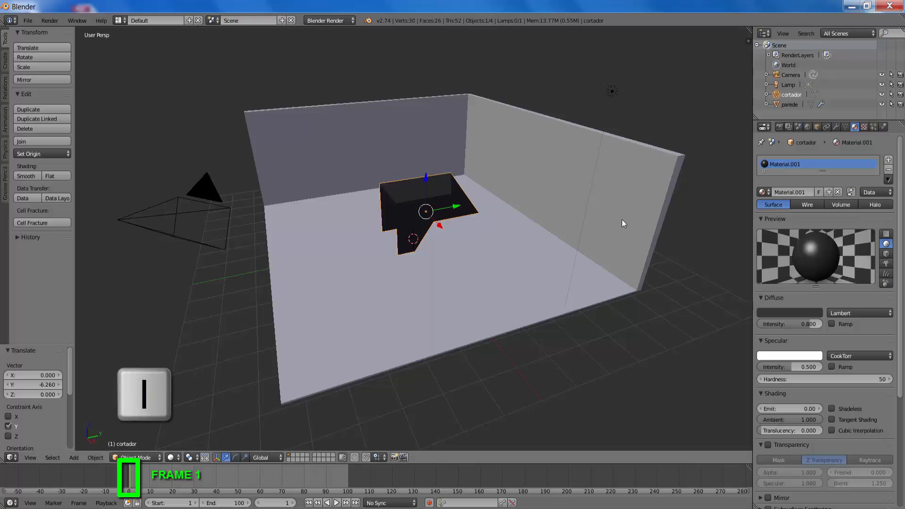
{"action": "key", "text": "i"}
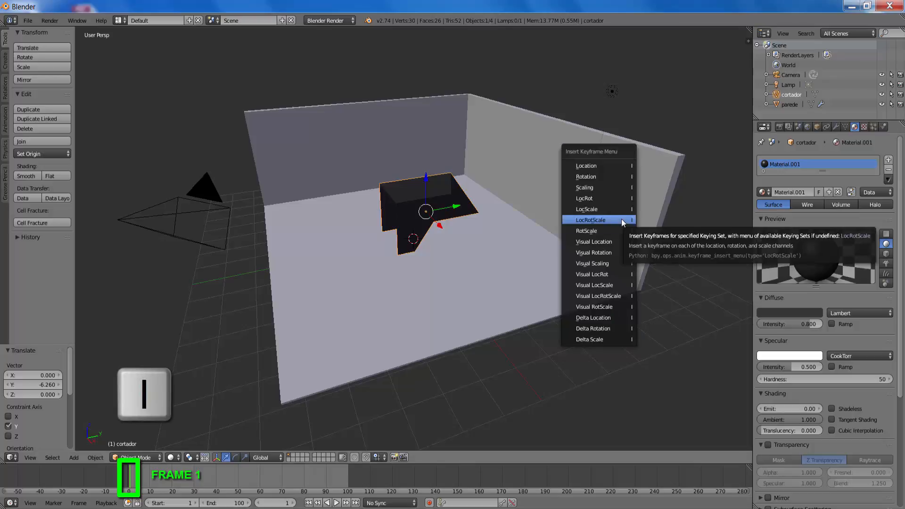
{"action": "left_click", "coordinate": [598, 220]}
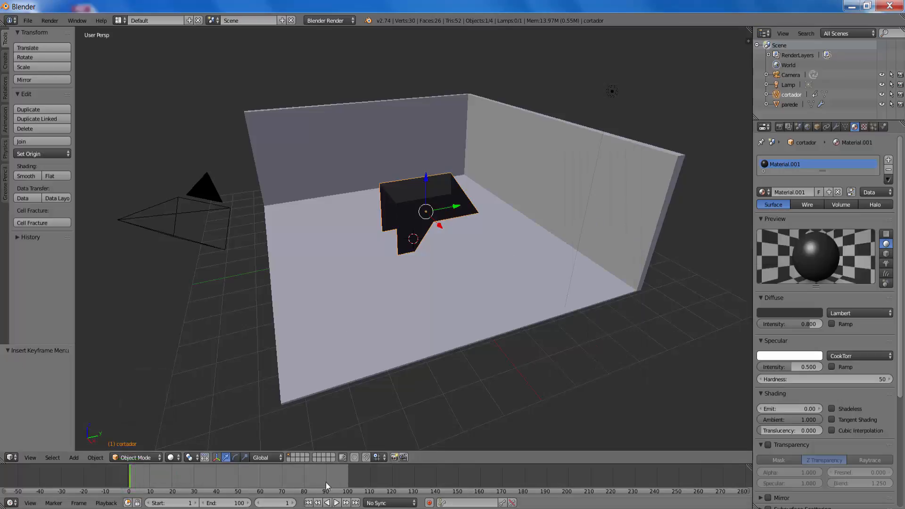
At frame 100, move cortador about 6.327 along Y into the wall and insert a LocRotScale keyframe
{"action": "left_click", "coordinate": [348, 472]}
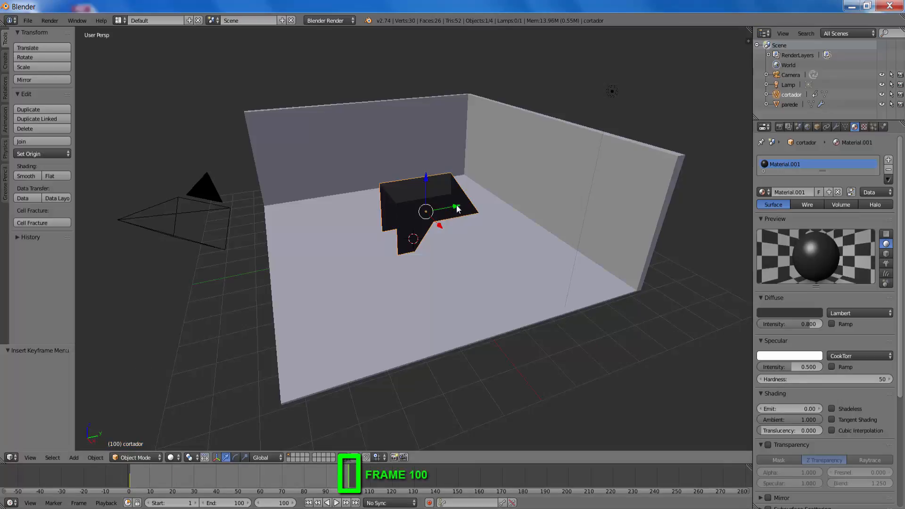
{"action": "left_click_drag", "start_coordinate": [457, 208], "coordinate": [587, 188]}
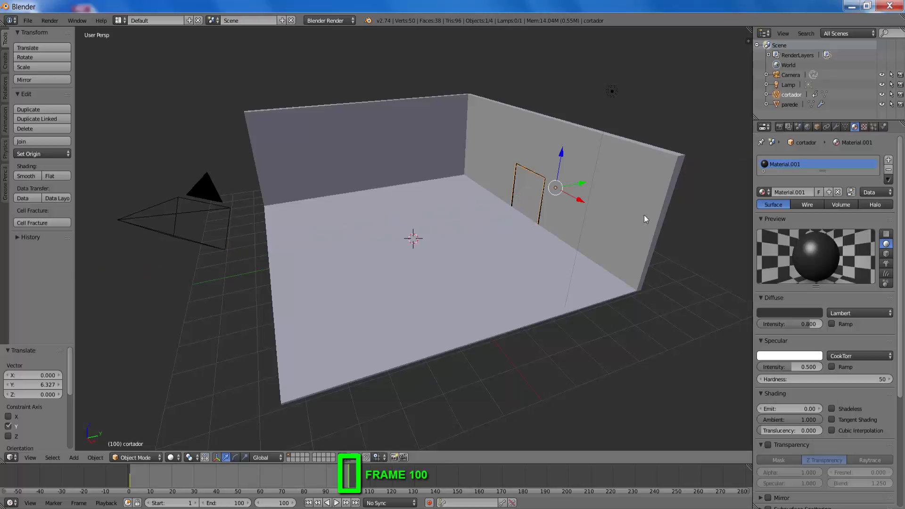
{"action": "key", "text": "i"}
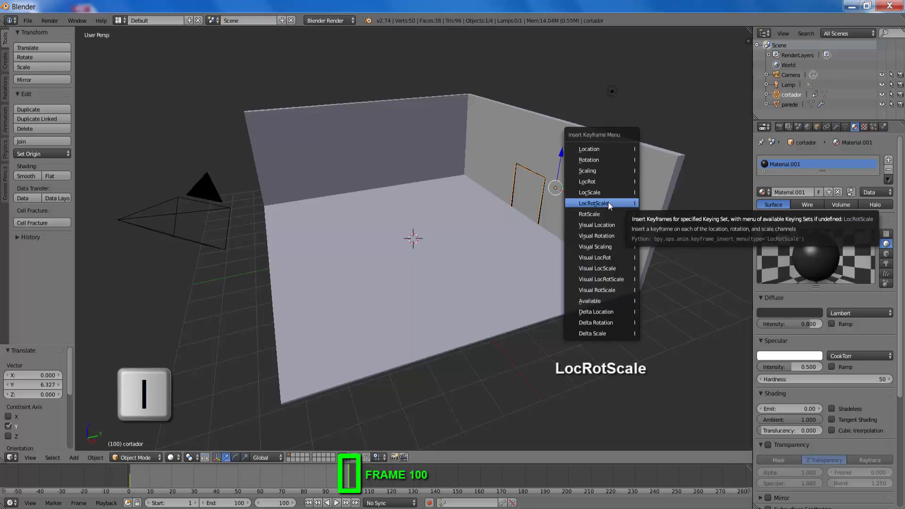
{"action": "left_click", "coordinate": [608, 203]}
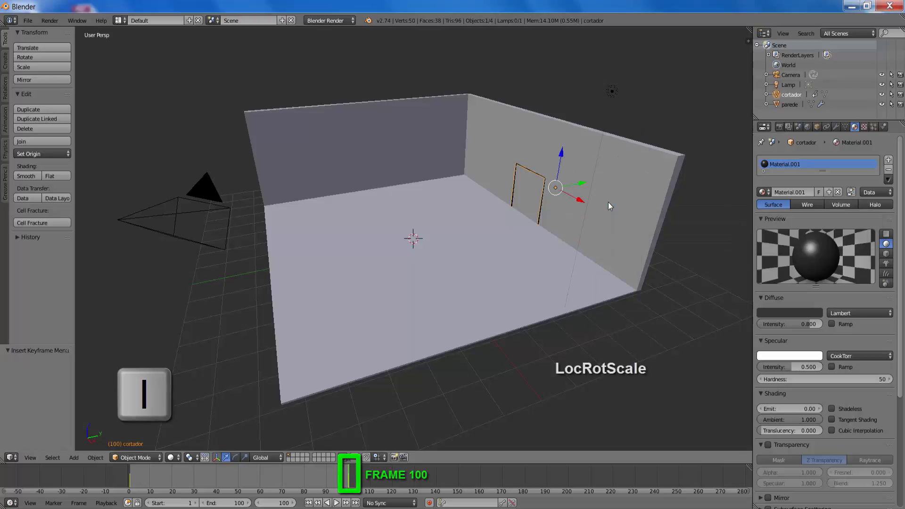
Play the cortador animation from the first frame, stop it around frame 34, and view the cutter up close
{"action": "left_click", "coordinate": [308, 503]}
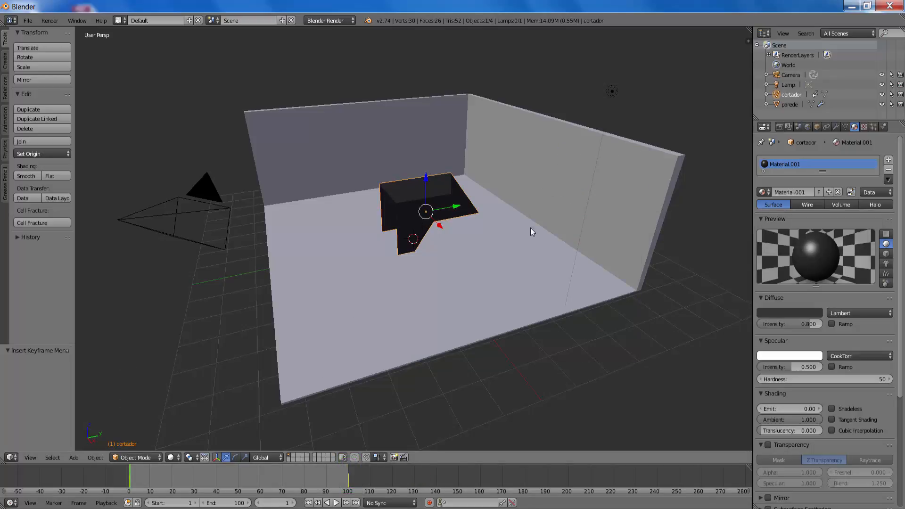
{"action": "key", "text": "alt+a"}
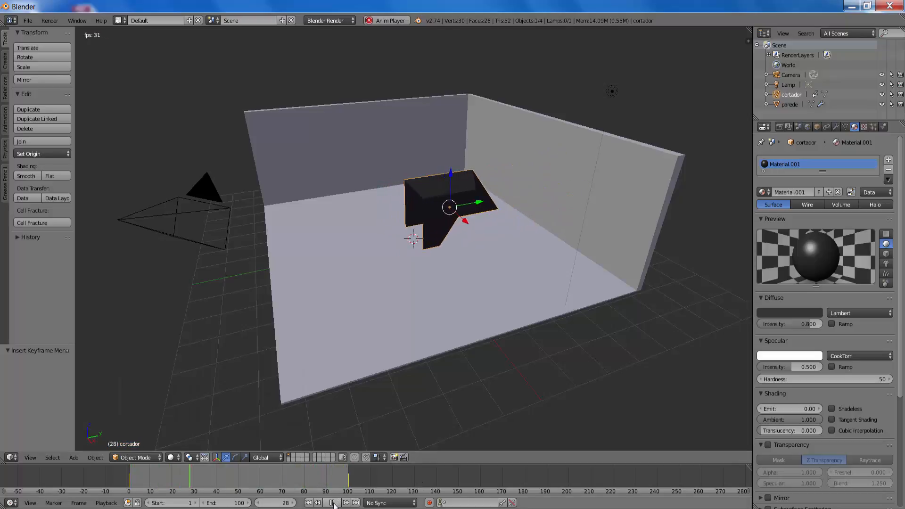
{"action": "key", "text": "alt+a"}
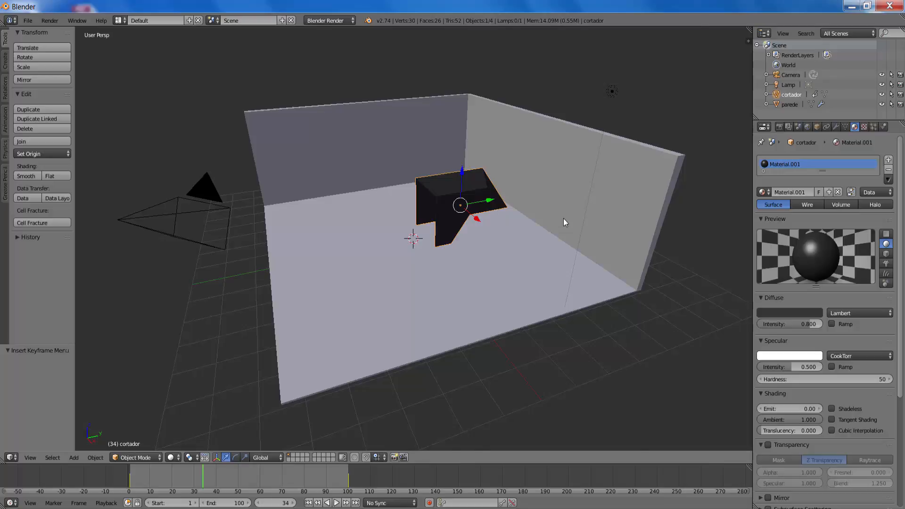
{"action": "scroll", "coordinate": [564, 219], "scroll_direction": "up", "scroll_amount": 4}
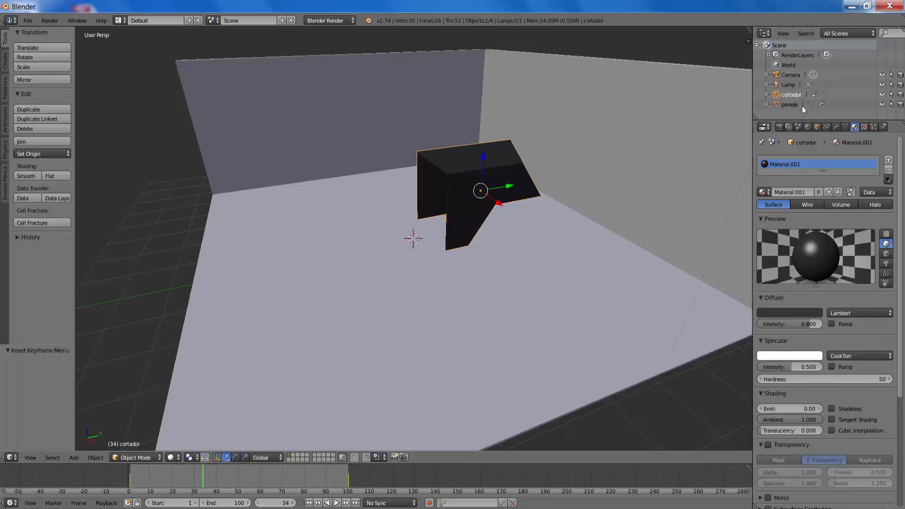
Hide cortador in the viewport and play the animation from the first frame, stopping it at frame 71
{"action": "left_click", "coordinate": [882, 94]}
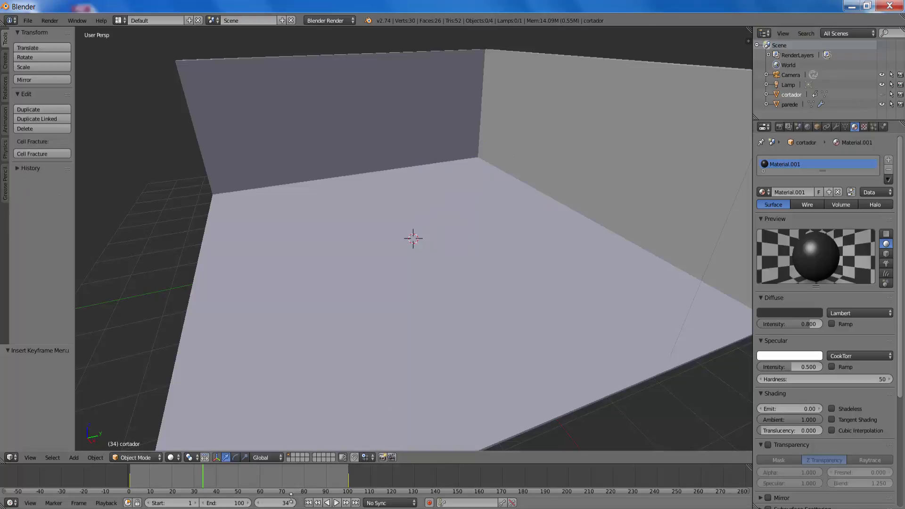
{"action": "left_click", "coordinate": [309, 503]}
{"action": "left_click", "coordinate": [337, 504]}
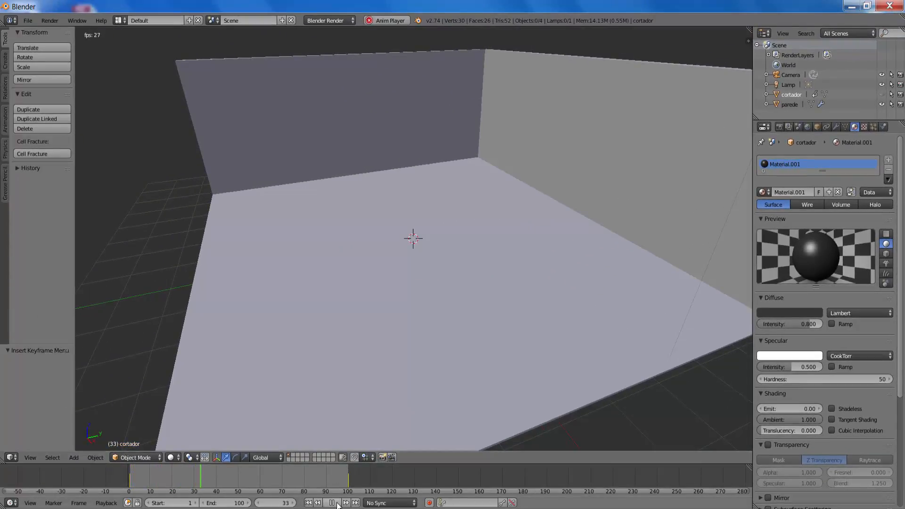
{"action": "left_click", "coordinate": [333, 503]}
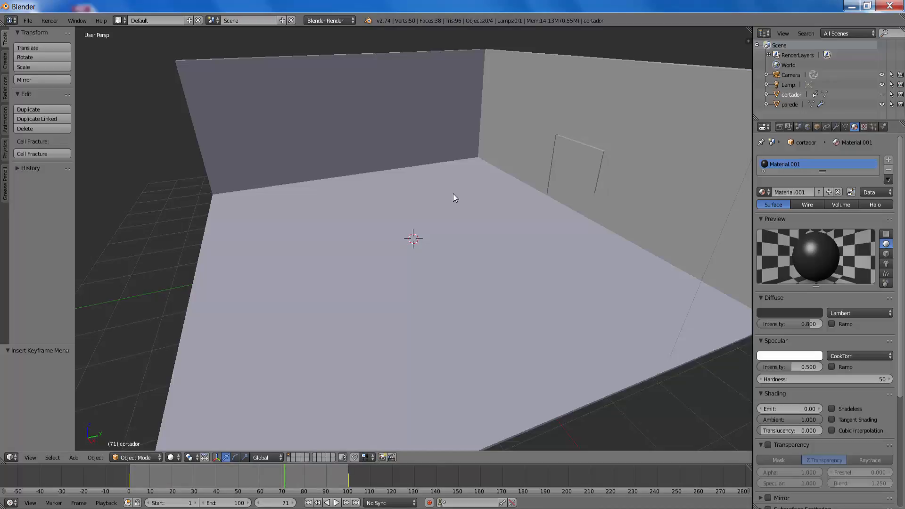
Render frame 71, exclude cortador from rendering, and render the frame again
{"action": "key", "text": "F12"}
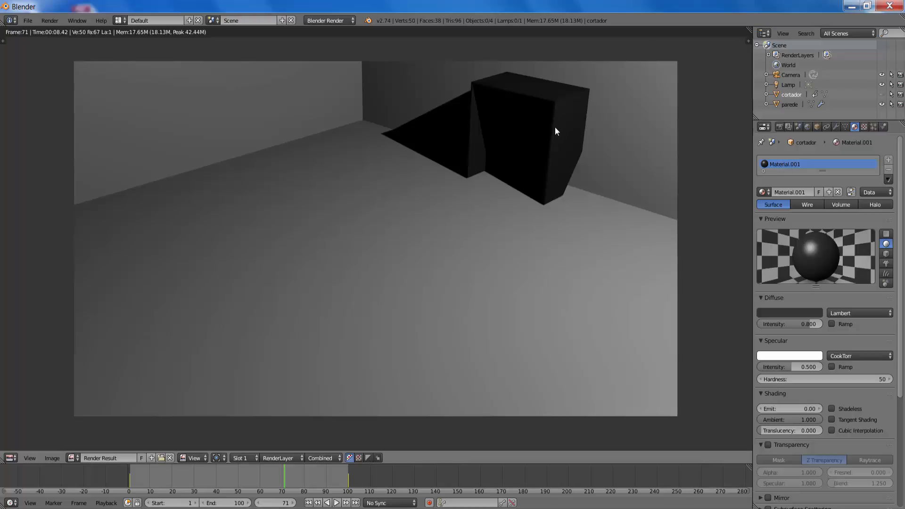
{"action": "key", "text": "Escape"}
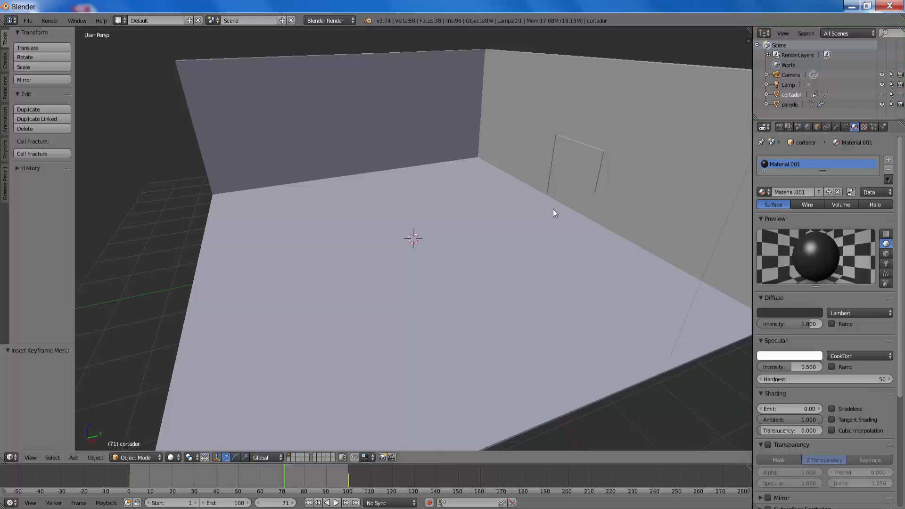
{"action": "key", "text": "F12"}
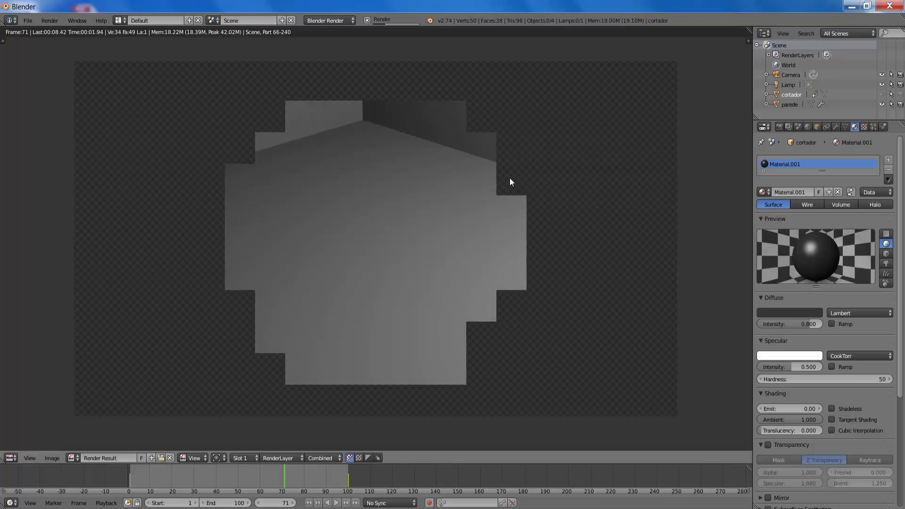
{"action": "key", "text": "Escape"}
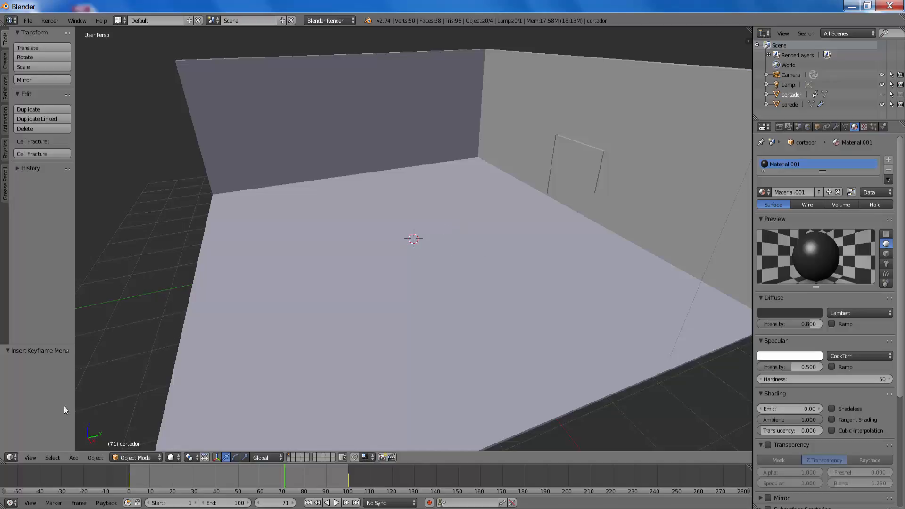
Look through the camera and enable Lock Camera to View
{"action": "left_click", "coordinate": [31, 459]}
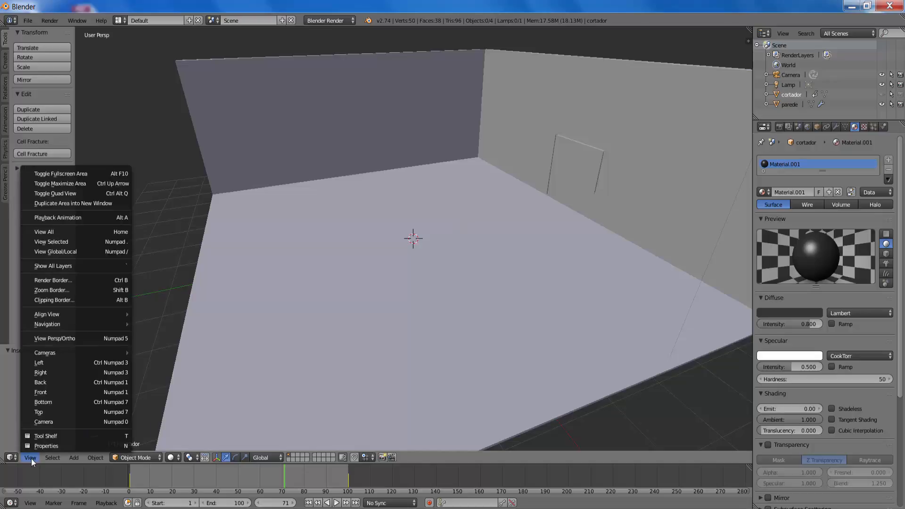
{"action": "left_click", "coordinate": [48, 422]}
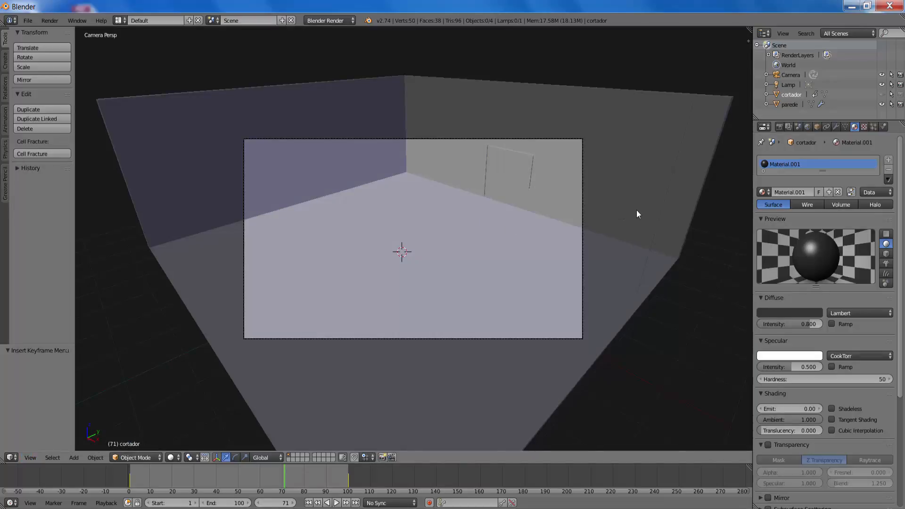
{"action": "key", "text": "n"}
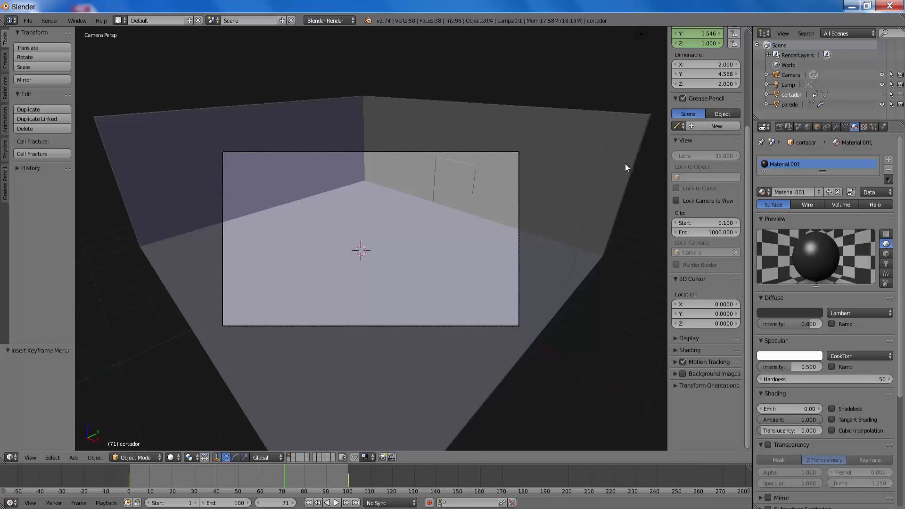
{"action": "left_click", "coordinate": [677, 201]}
Reframe the camera so the cut wall sits well inside the frame, and test-render frame 71
{"action": "scroll", "coordinate": [508, 229], "scroll_direction": "down", "scroll_amount": 2}
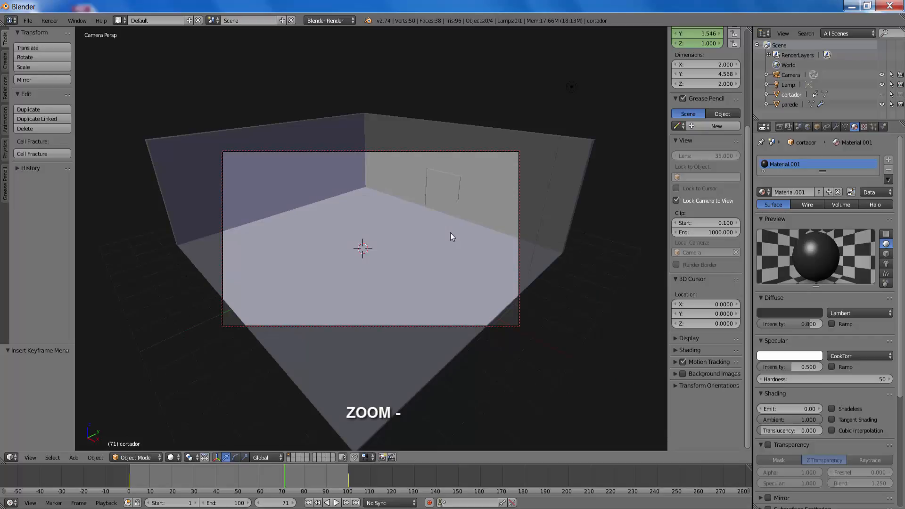
{"action": "middle_click_drag", "start_coordinate": [451, 233], "coordinate": [423, 263], "text": "shift"}
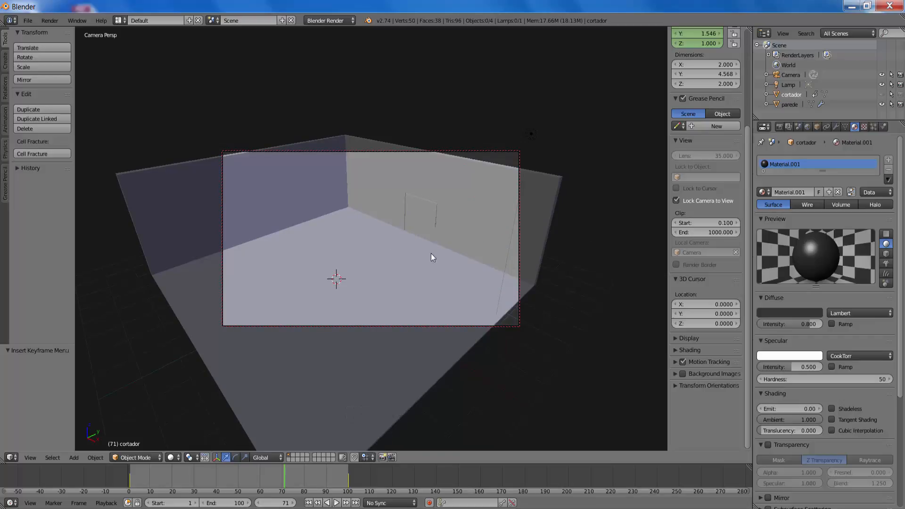
{"action": "scroll", "coordinate": [434, 258], "scroll_direction": "up", "scroll_amount": 1}
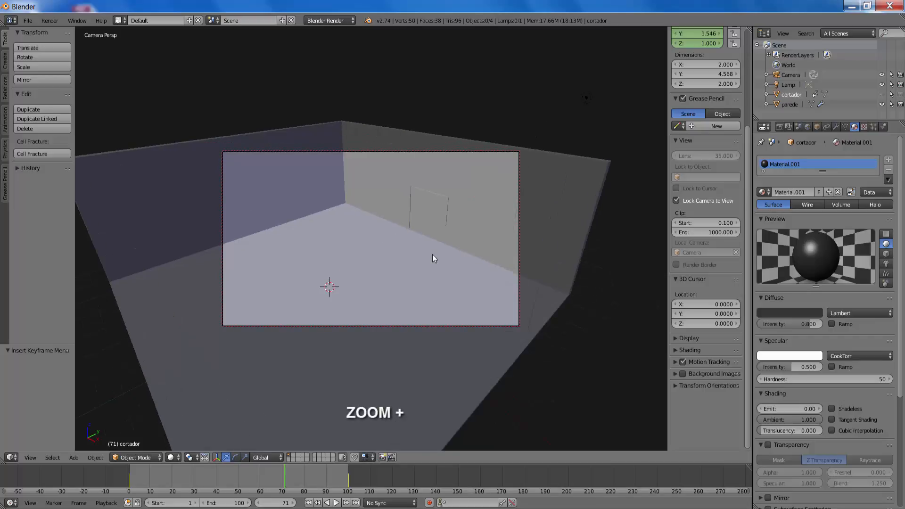
{"action": "key", "text": "F12"}
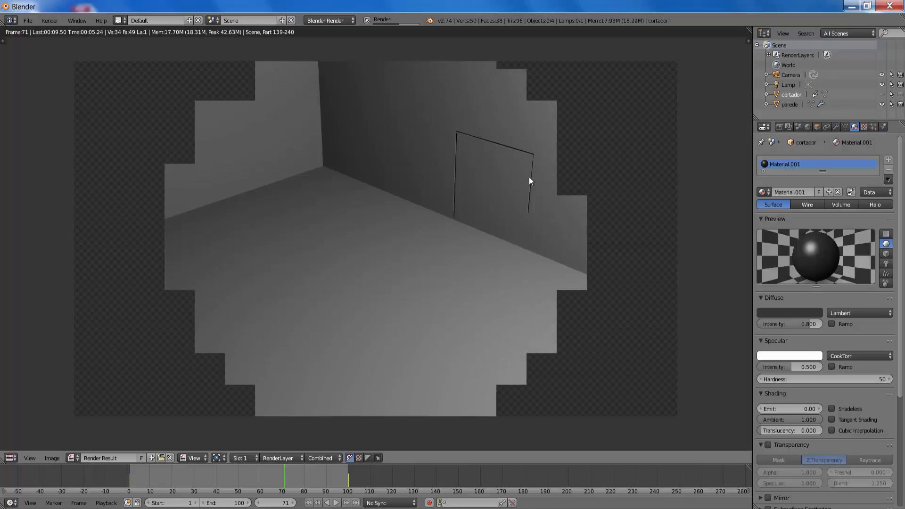
{"action": "key", "text": "Escape"}
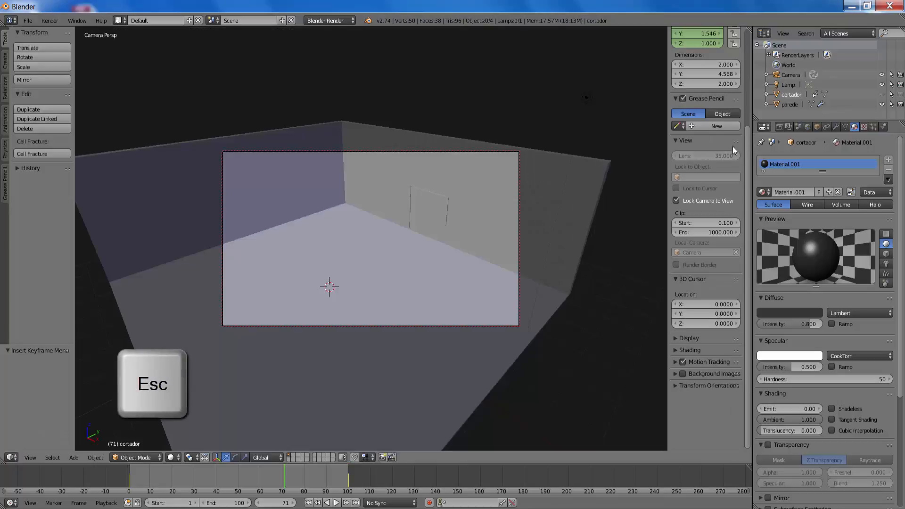
Apply the HDTV 720p preset to the scene's render dimensions and hide the 3D view's properties sidebar
{"action": "left_click", "coordinate": [780, 126]}
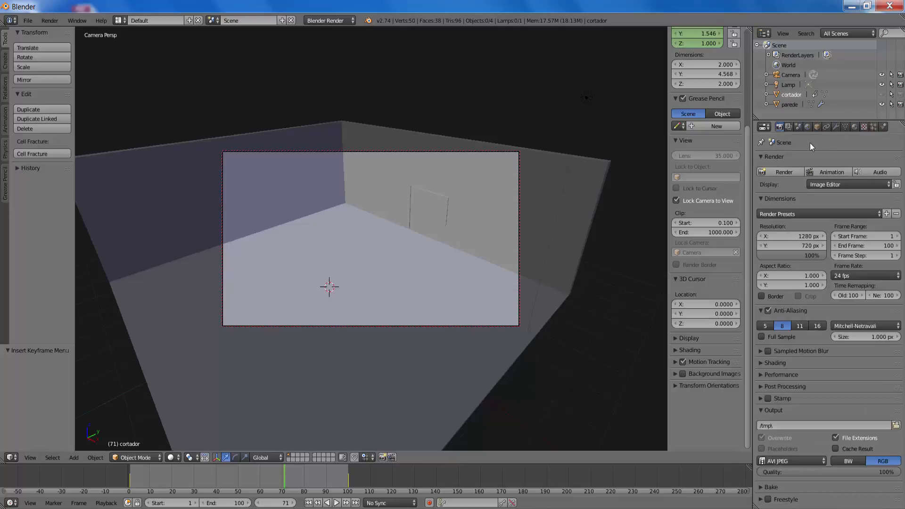
{"action": "key", "text": "n"}
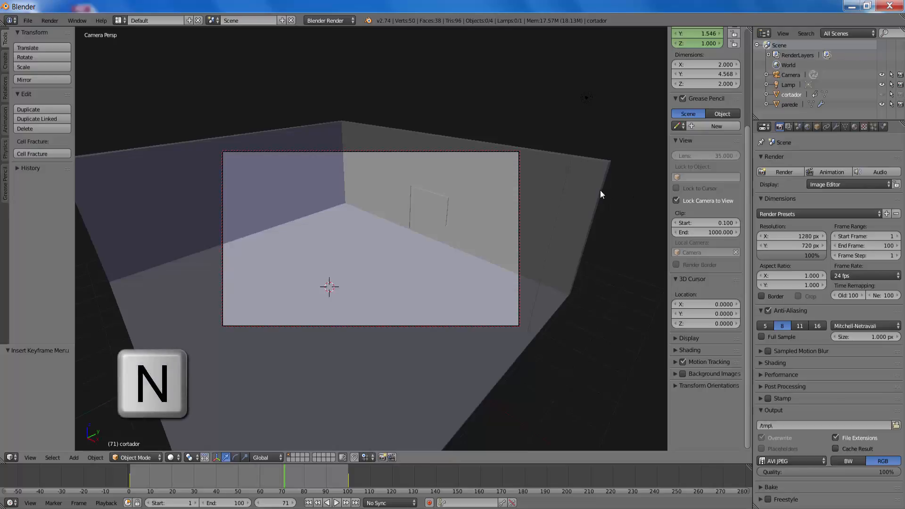
{"action": "key", "text": "n"}
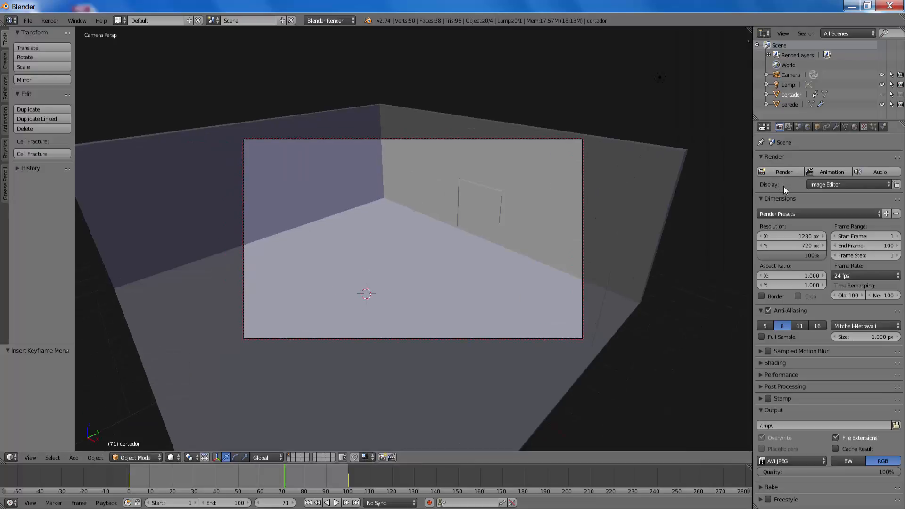
{"action": "left_click", "coordinate": [829, 213]}
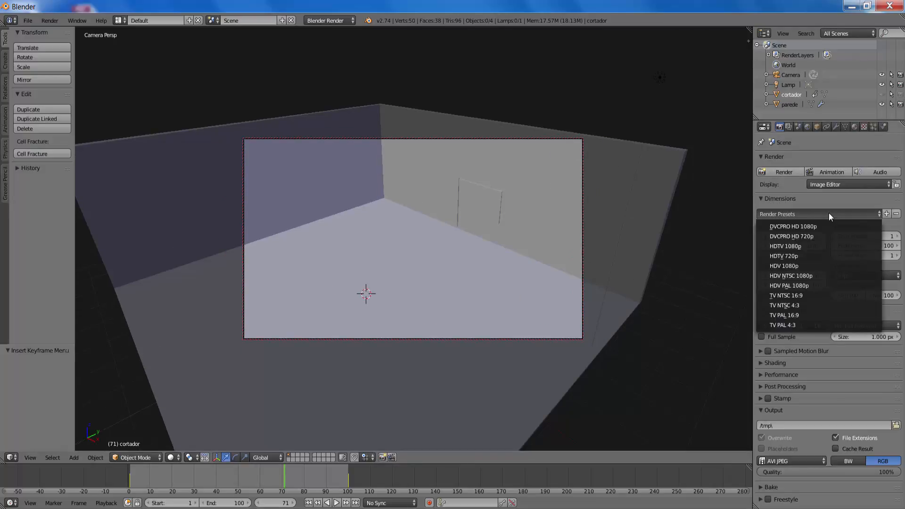
{"action": "left_click", "coordinate": [796, 256]}
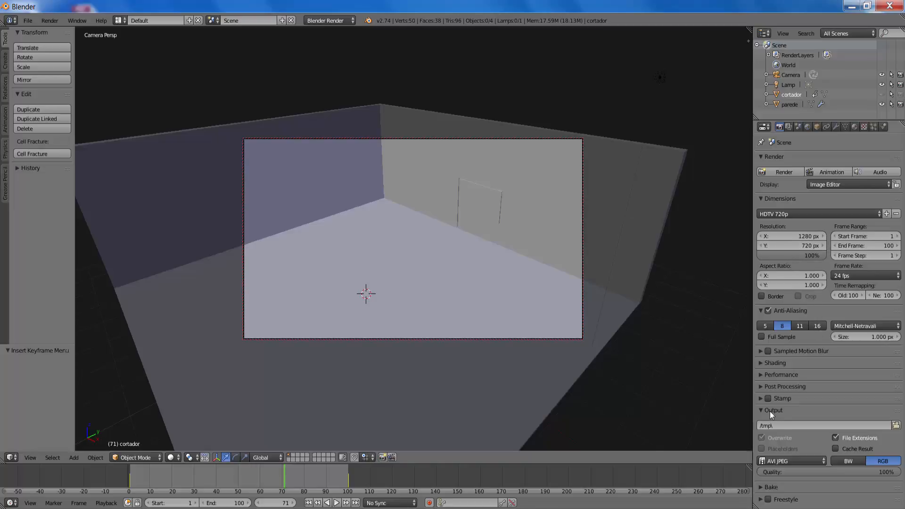
Set the render output path to /tmp\corte and the file format to AVI JPEG
{"action": "left_click", "coordinate": [782, 426]}
{"action": "left_click", "coordinate": [825, 460]}
{"action": "left_click", "coordinate": [825, 460]}
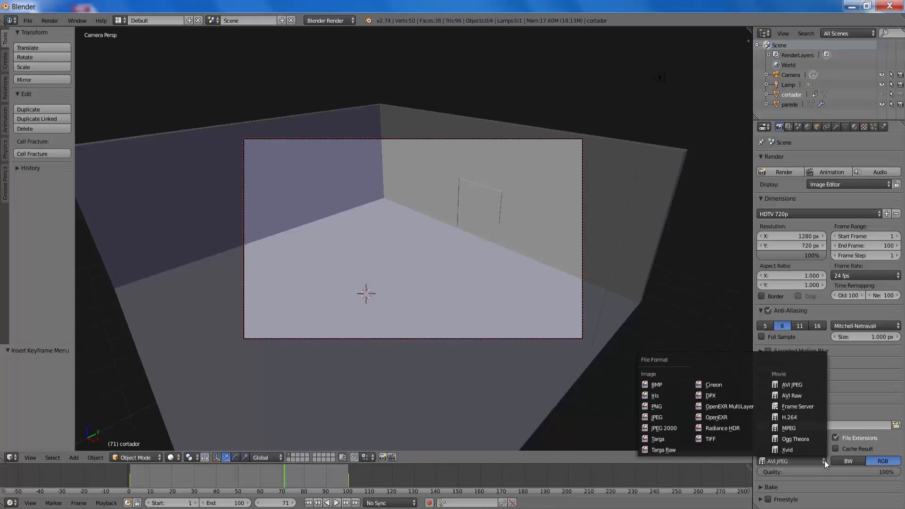
{"action": "left_click", "coordinate": [802, 385]}
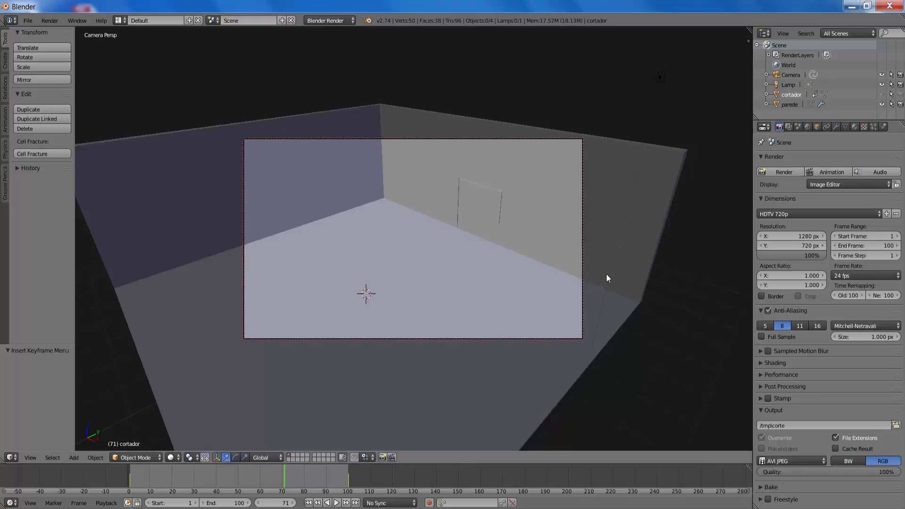
Render the full animation, play back the rendered video, and close the player
{"action": "left_click", "coordinate": [830, 173]}
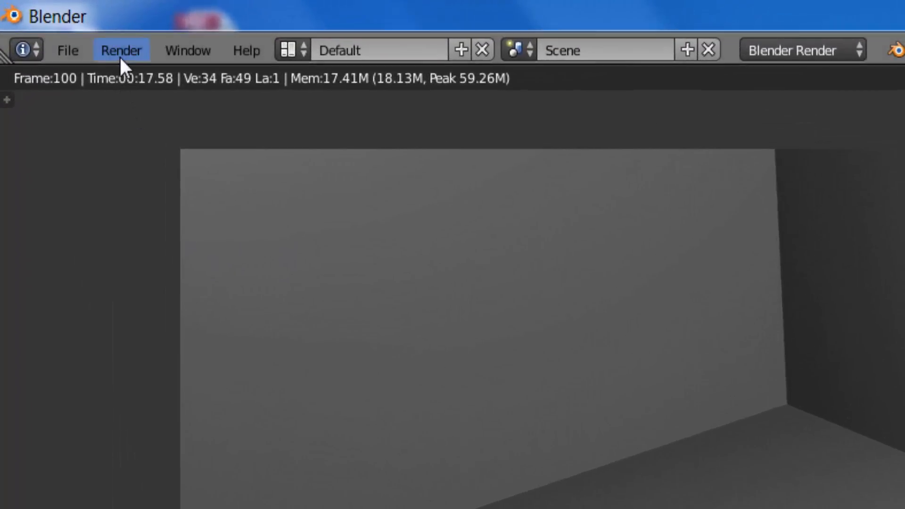
{"action": "left_click", "coordinate": [122, 53]}
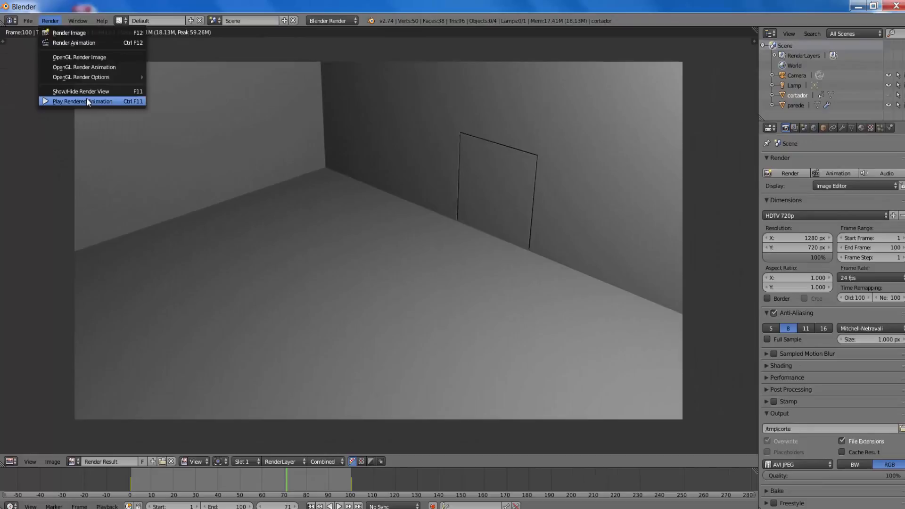
{"action": "left_click", "coordinate": [140, 155]}
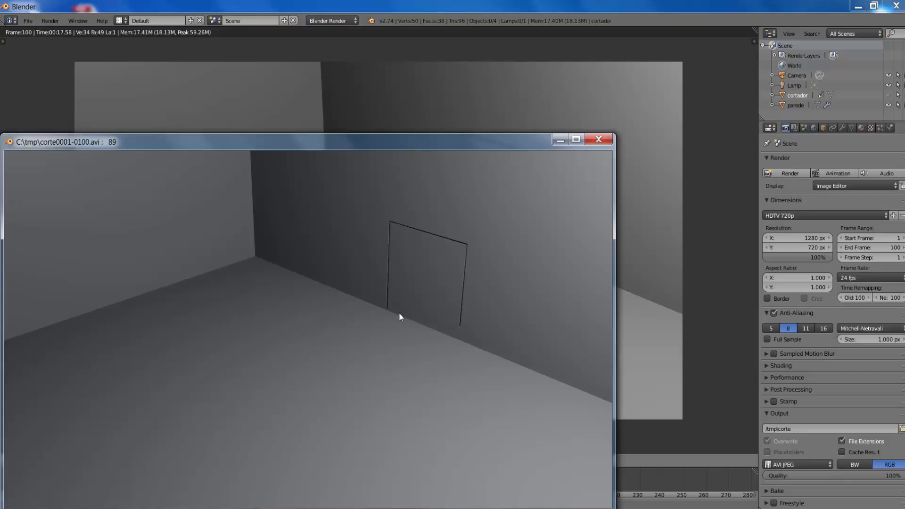
{"action": "key", "text": "Escape"}
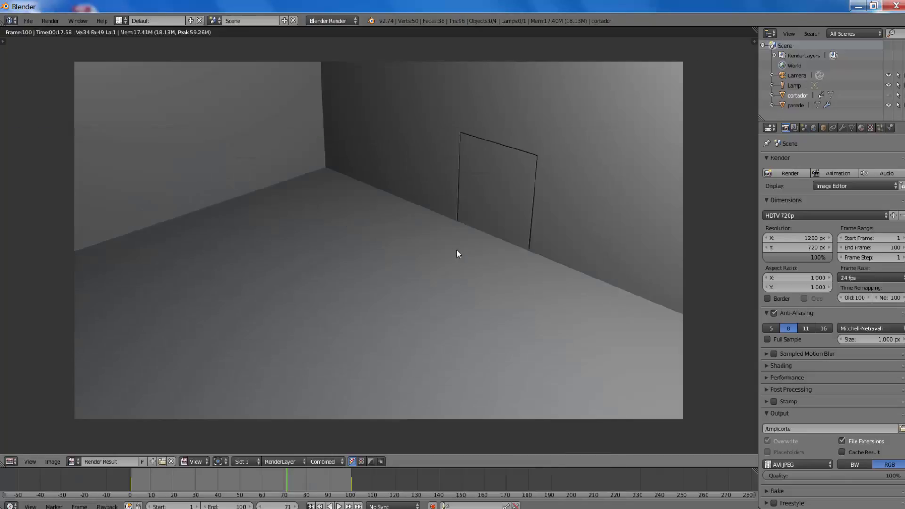